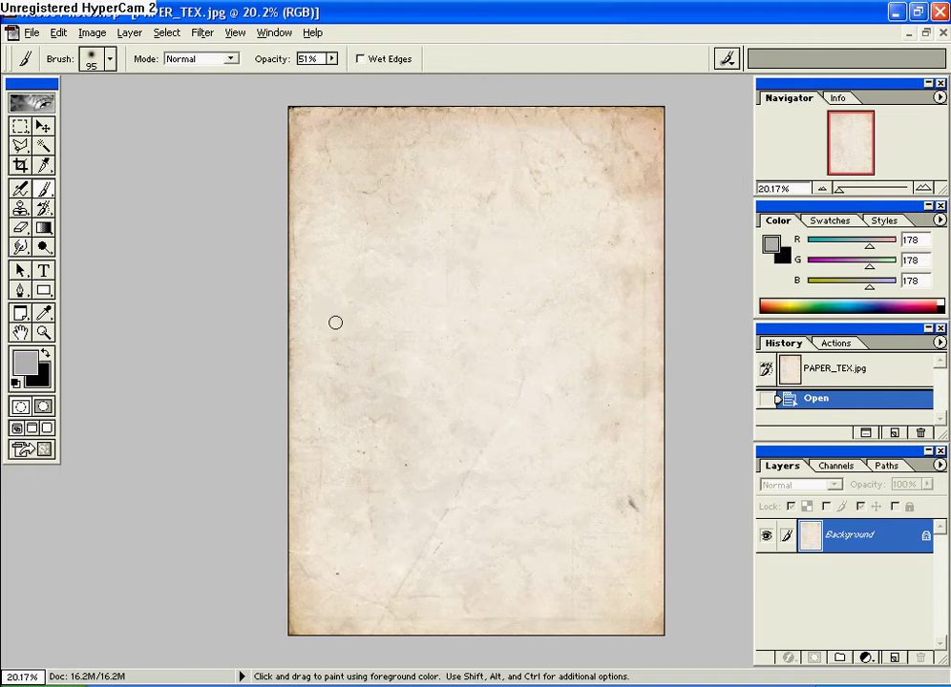
# Open the image Facebook_profile.jpg from the My Pictures folder
pyautogui.click(31, 33)
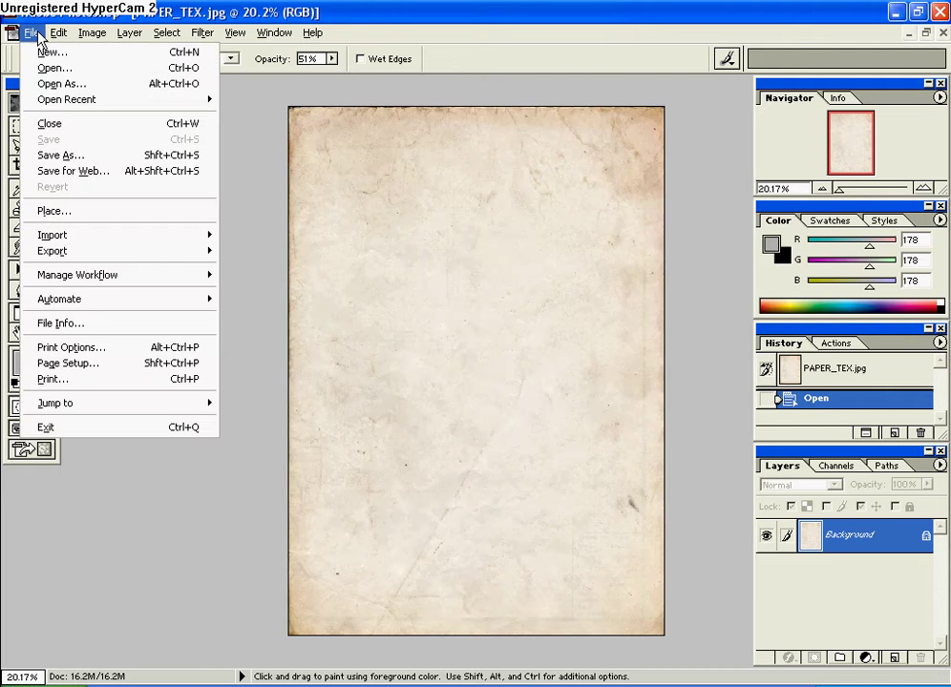
pyautogui.click(48, 65)
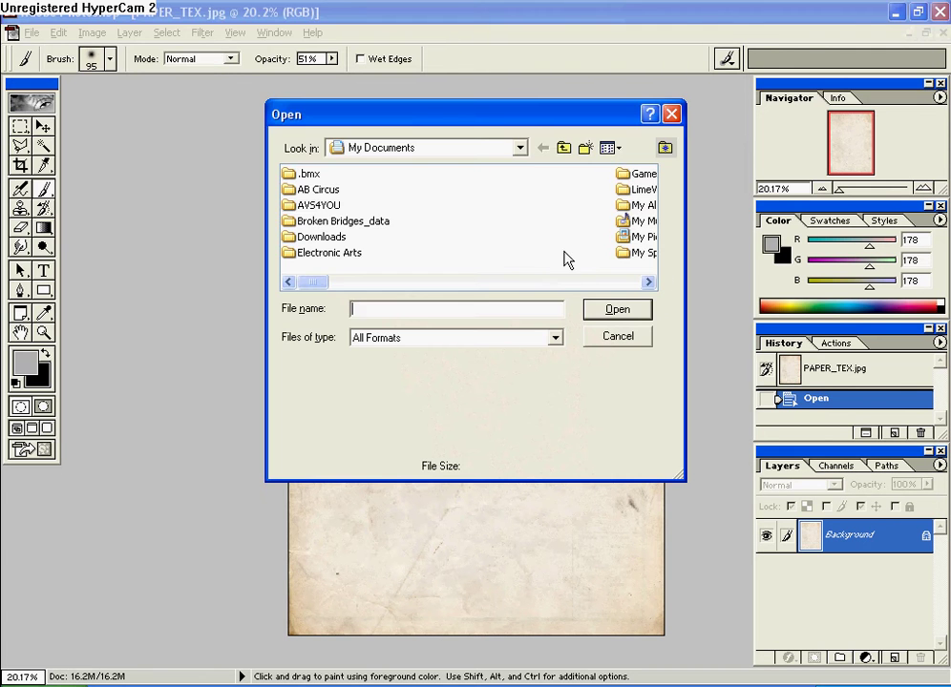
pyautogui.doubleClick(632, 238)
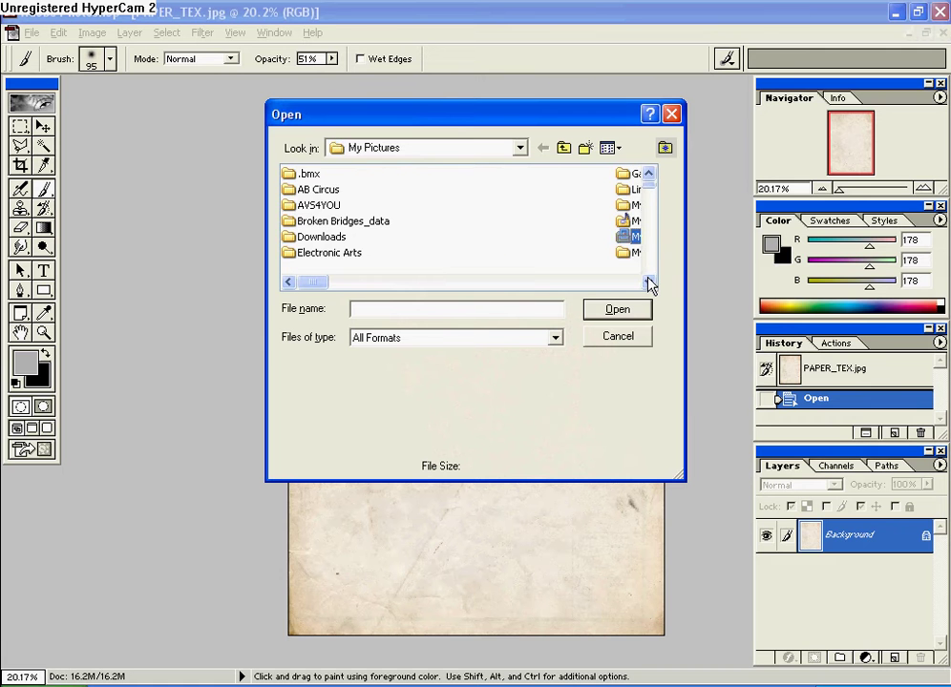
pyautogui.scroll(-10, 649, 285)
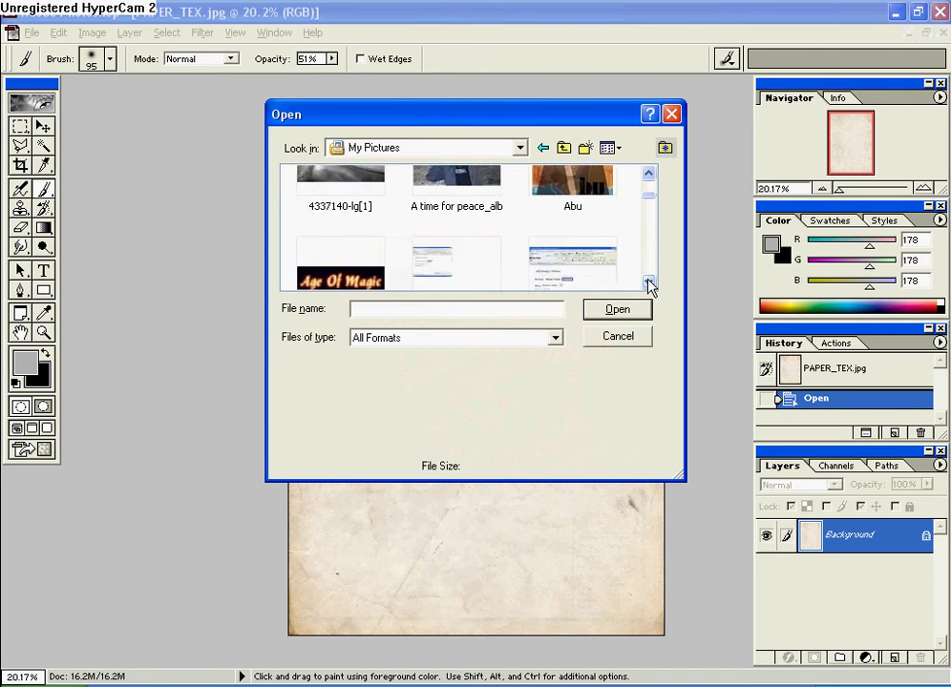
pyautogui.scroll(-10, 649, 284)
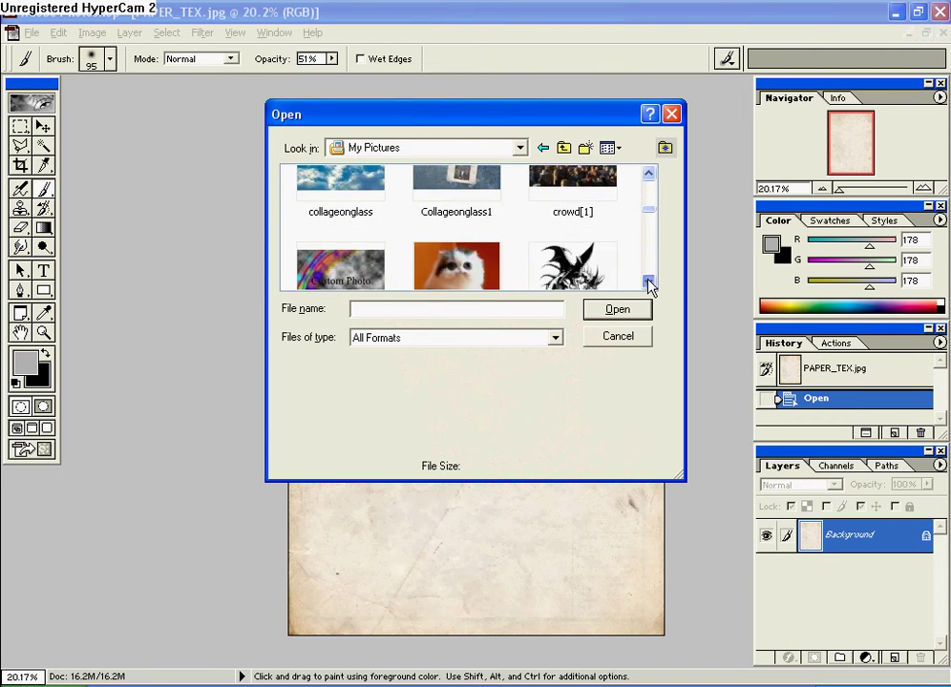
pyautogui.scroll(-6, 649, 285)
pyautogui.doubleClick(450, 198)
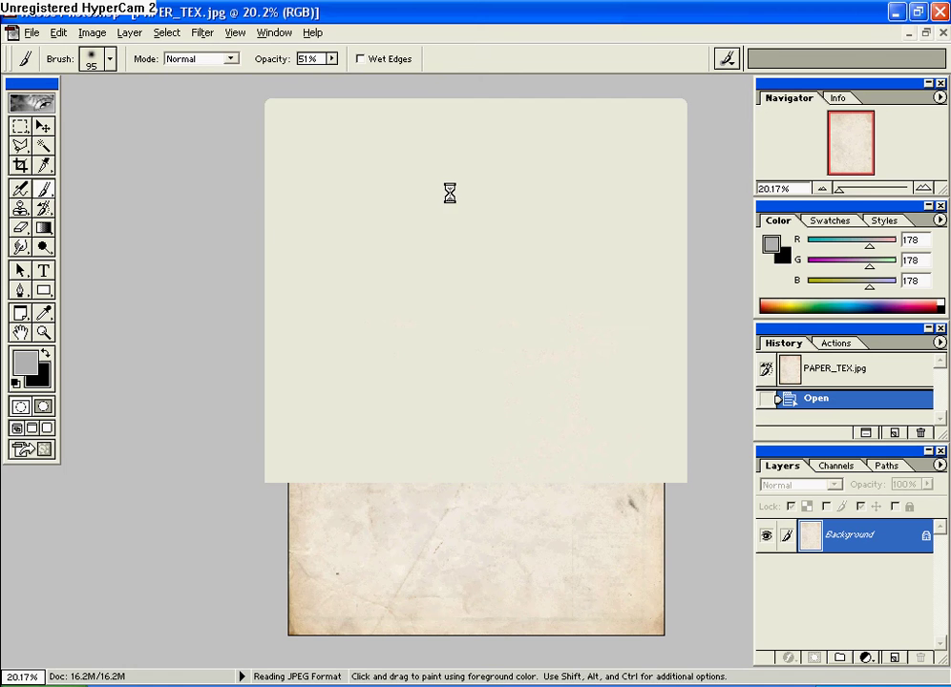
# Copy the Facebook_profile.jpg photo into the PAPER_TEX.jpg document as a new layer with the Move tool
pyautogui.moveTo(473, 107); pyautogui.dragTo(547, 310)
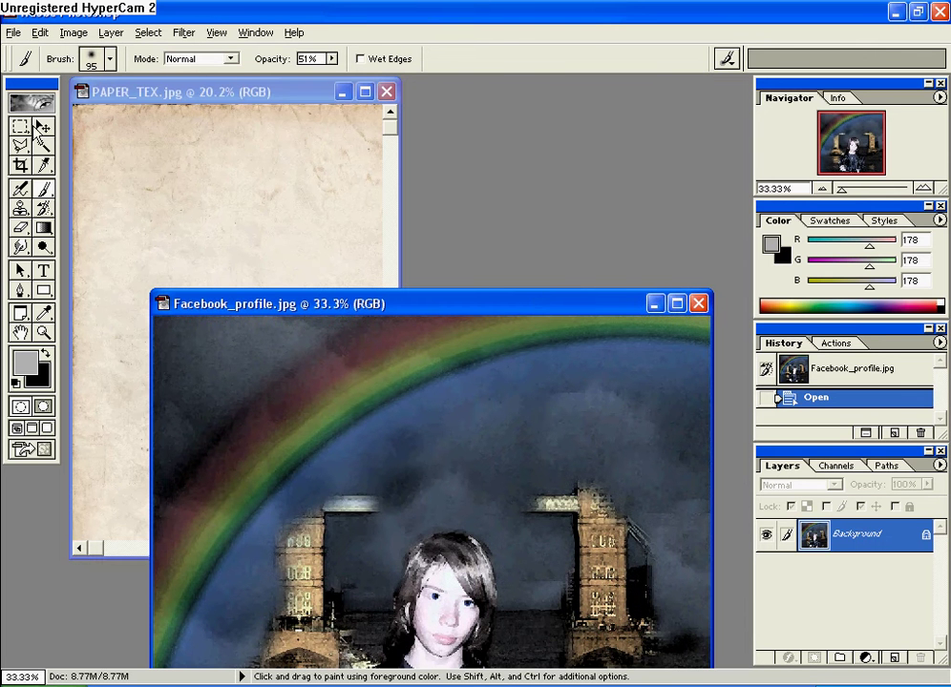
pyautogui.click(43, 127)
pyautogui.moveTo(384, 471); pyautogui.dragTo(250, 222)
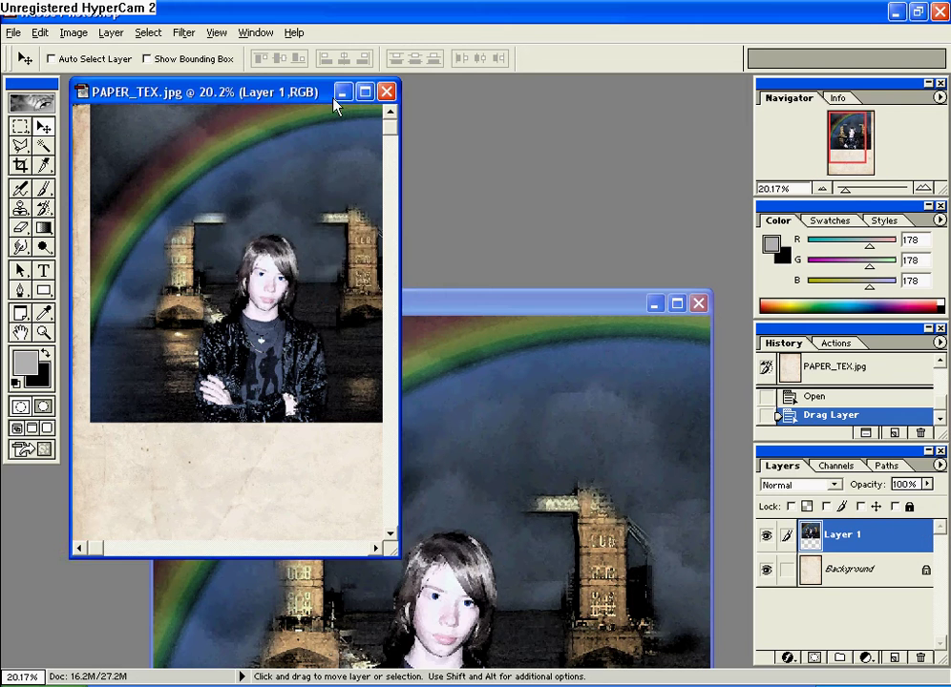
pyautogui.click(385, 91)
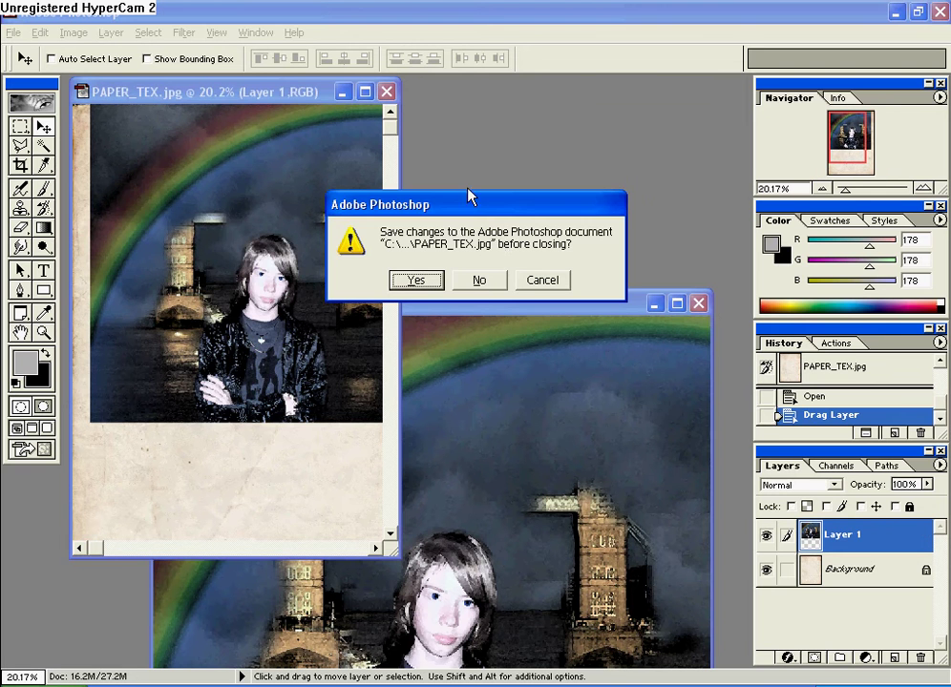
pyautogui.click(557, 285)
pyautogui.click(385, 92)
pyautogui.click(569, 292)
# Maximize the PAPER_TEX.jpg document and scale the photo layer proportionally to about 73.5%, centred on the lower part of the paper
pyautogui.click(366, 92)
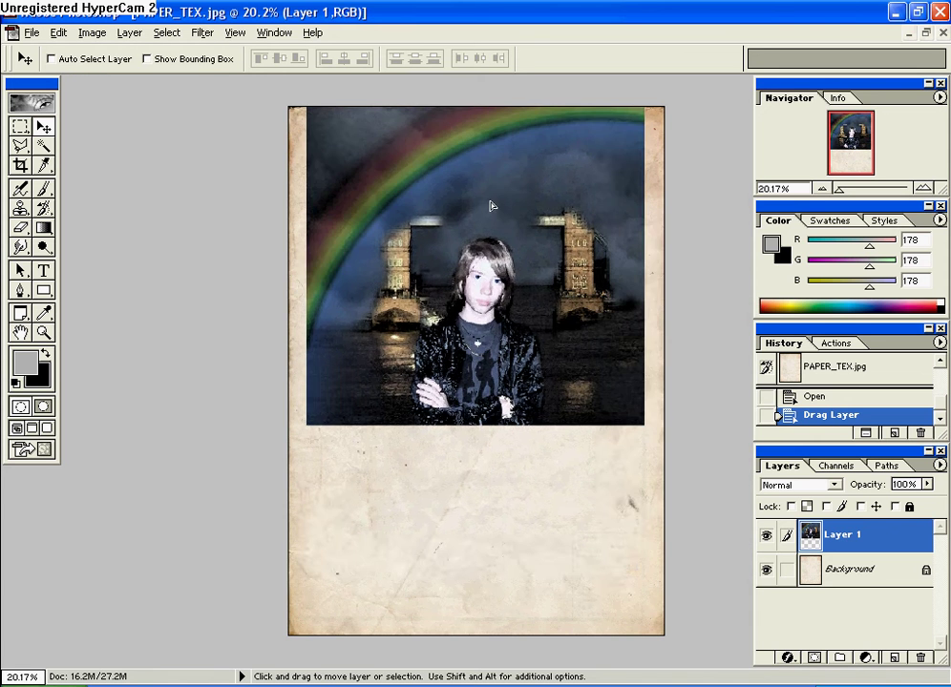
pyautogui.moveTo(491, 206); pyautogui.dragTo(493, 376)
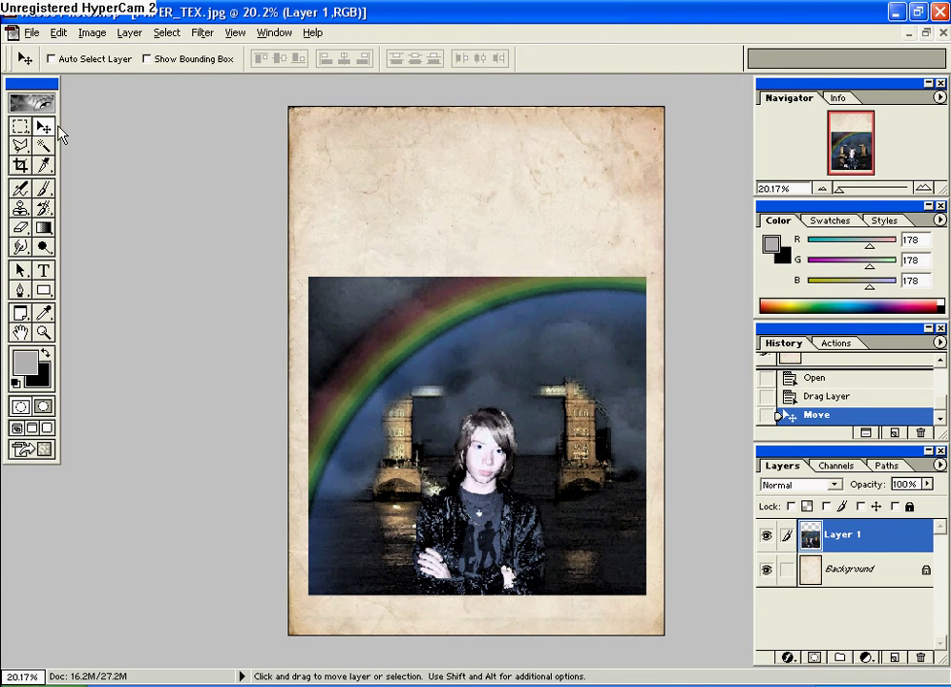
pyautogui.hotkey('ctrl', 't')
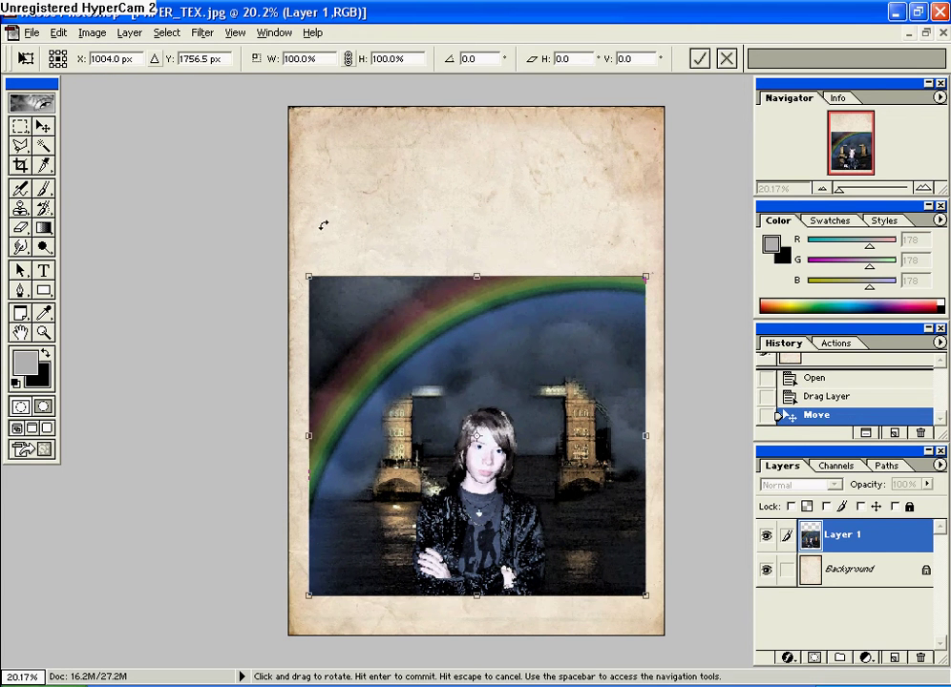
pyautogui.moveTo(309, 274); pyautogui.dragTo(420, 343)
pyautogui.moveTo(444, 393); pyautogui.dragTo(430, 445)
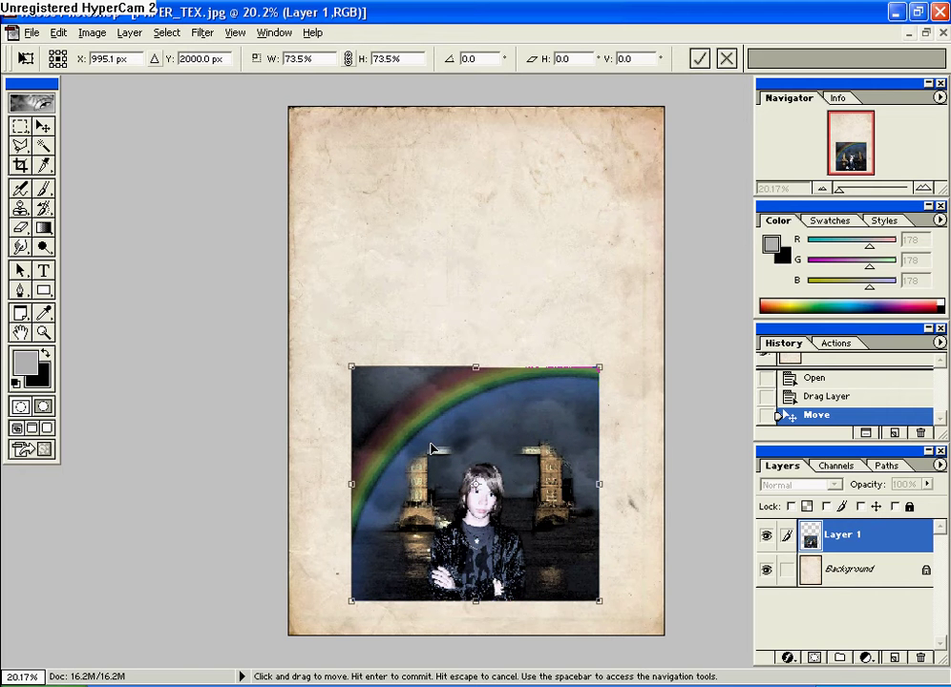
pyautogui.click(700, 59)
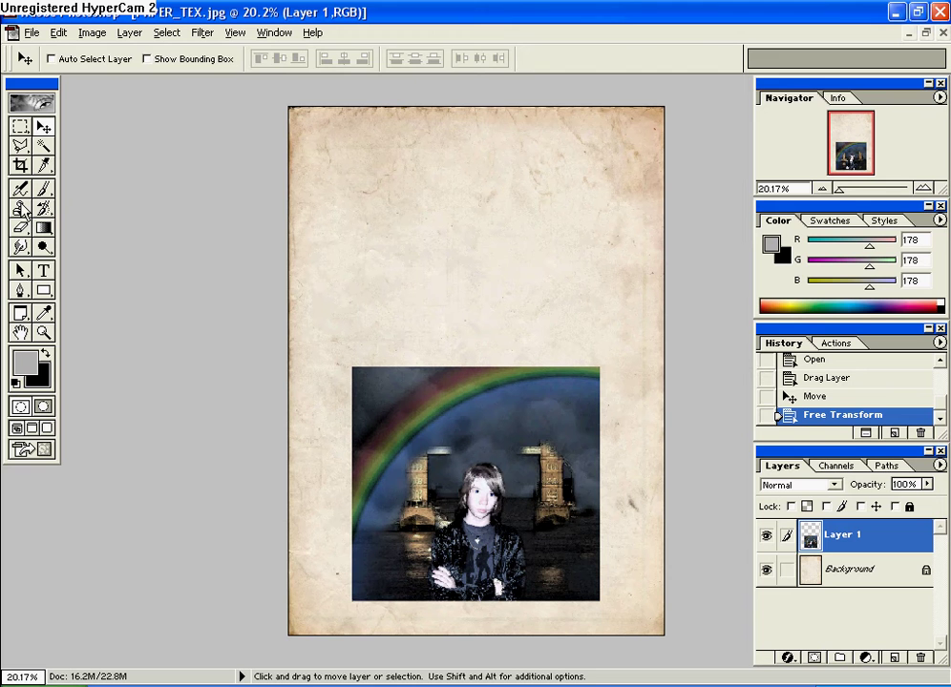
# Set up the Clone Stamp tool with an opacity of 40%
pyautogui.press('s')
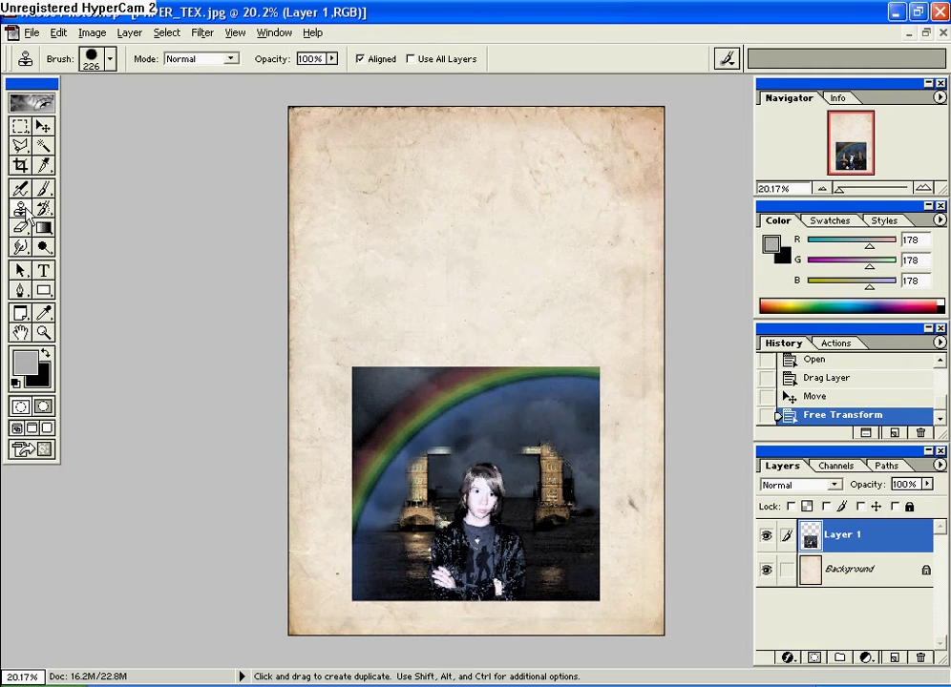
pyautogui.click(331, 59)
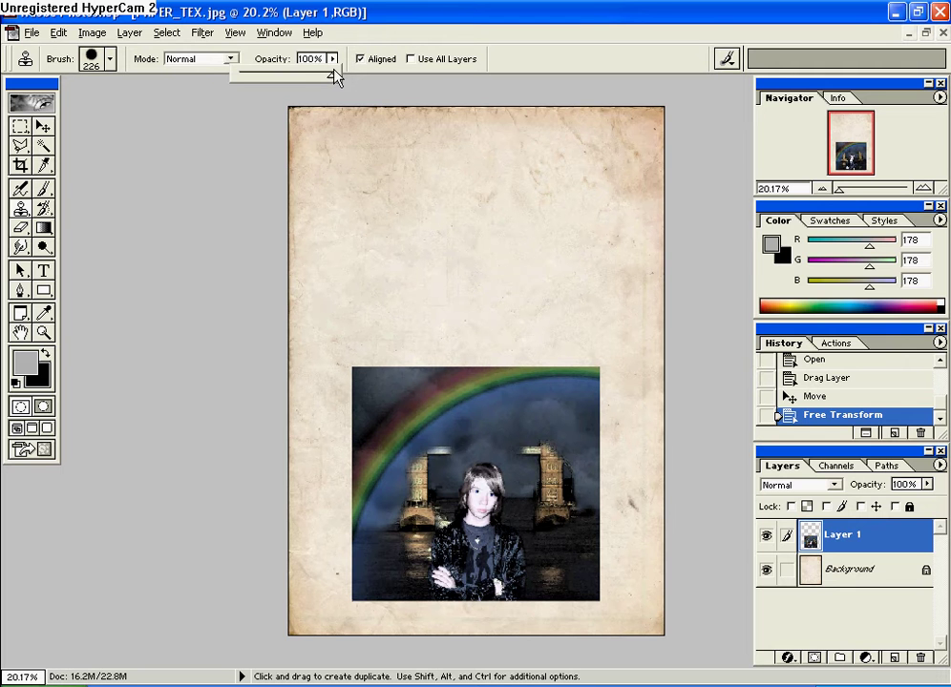
pyautogui.moveTo(331, 76); pyautogui.dragTo(312, 76)
pyautogui.click(334, 63)
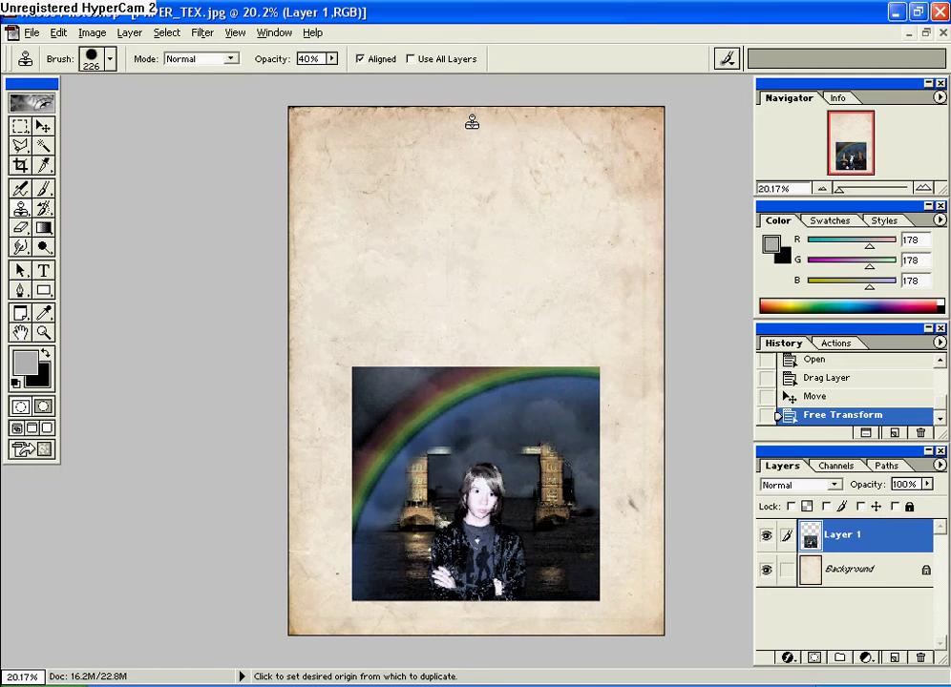
# Try to clone the paper's top edge area over the upper part of the photo layer, and undo the stroke
pyautogui.keyDown('alt'); pyautogui.click(472, 124); pyautogui.keyUp('alt')
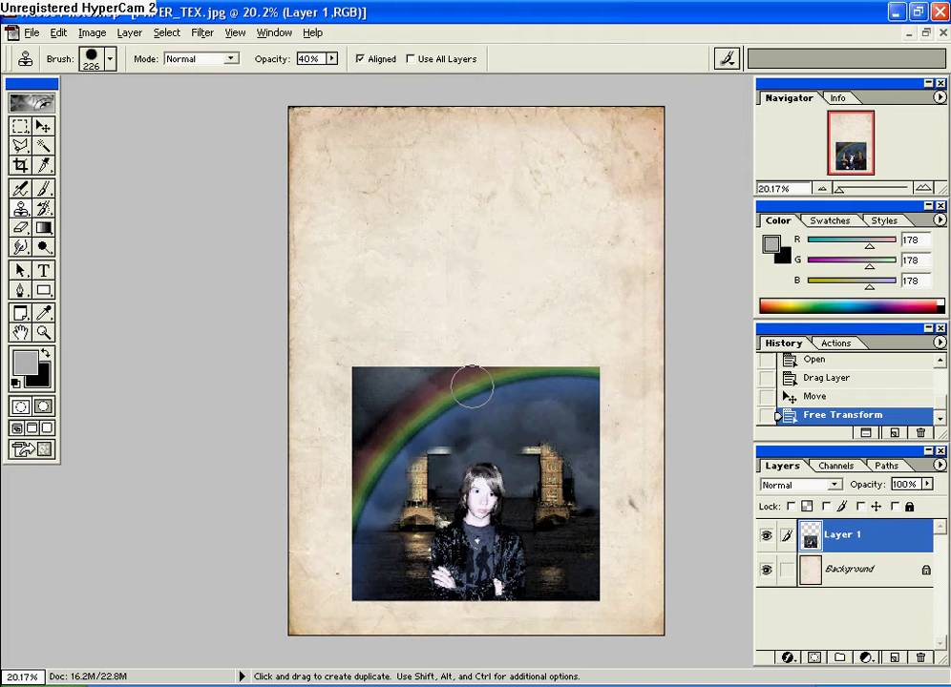
pyautogui.moveTo(473, 385)
pyautogui.mouseDown()
pyautogui.moveTo(422, 392)
pyautogui.moveTo(479, 387)
pyautogui.moveTo(418, 416)
pyautogui.moveTo(444, 394)
pyautogui.mouseUp()
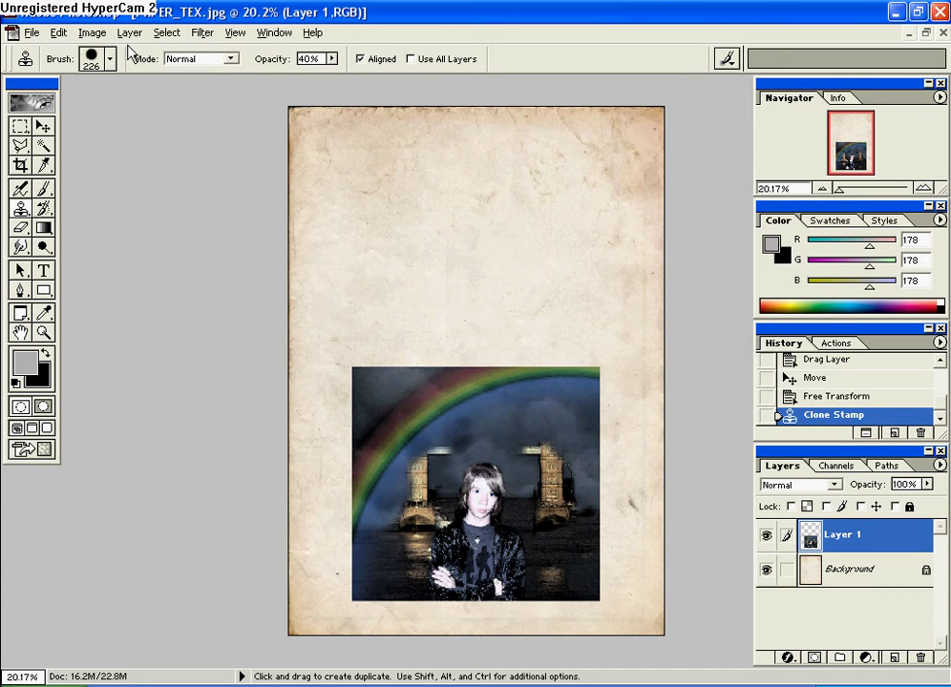
pyautogui.click(128, 32)
pyautogui.click(128, 33)
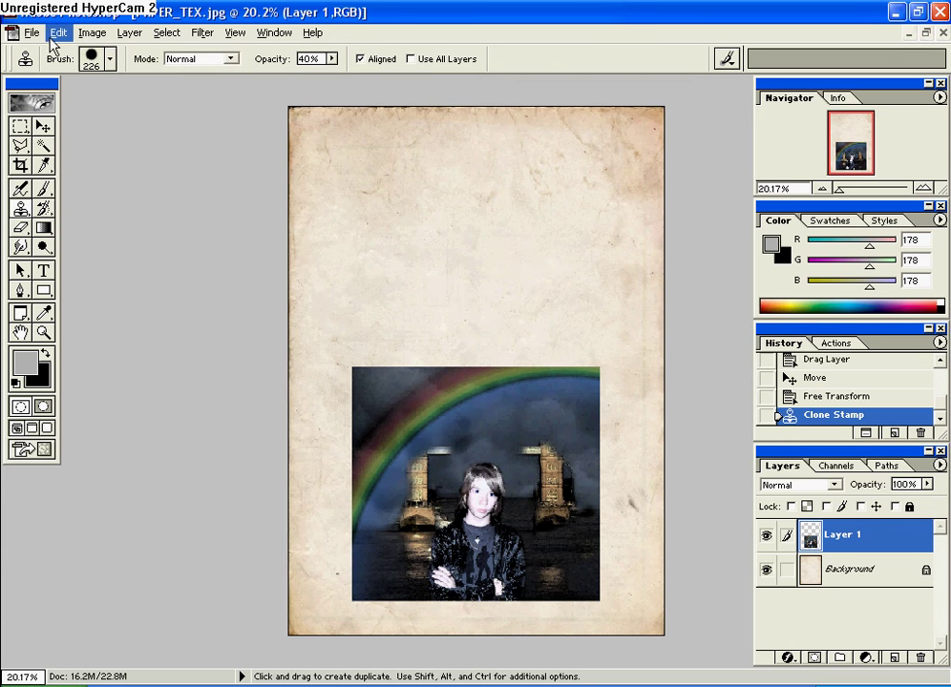
pyautogui.hotkey('ctrl', 'z')
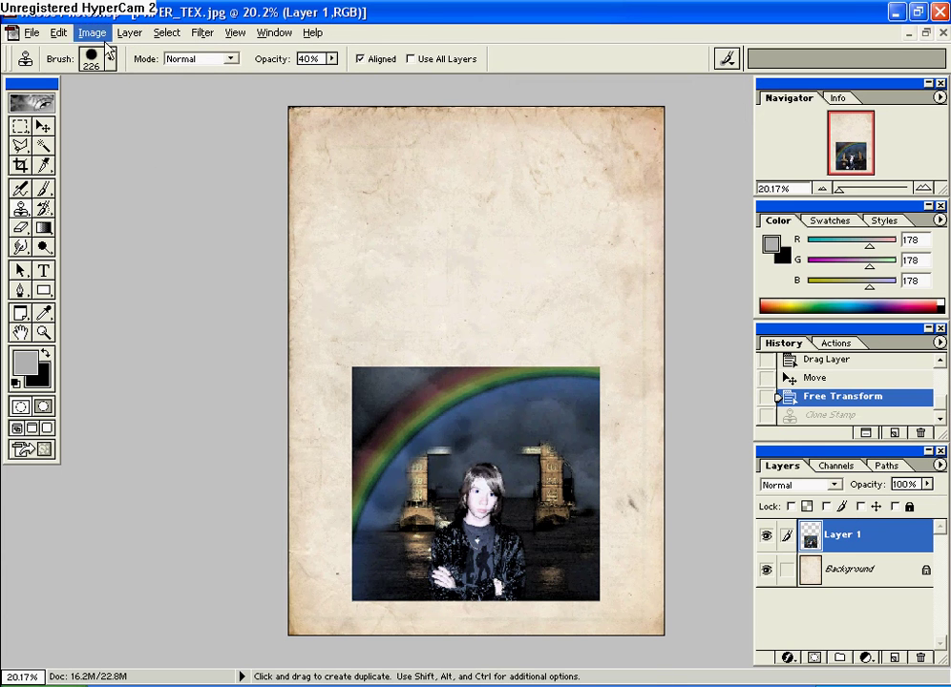
# Flatten the image and clone the paper texture from the upper page over the whole photo and the paper around it
pyautogui.click(129, 32)
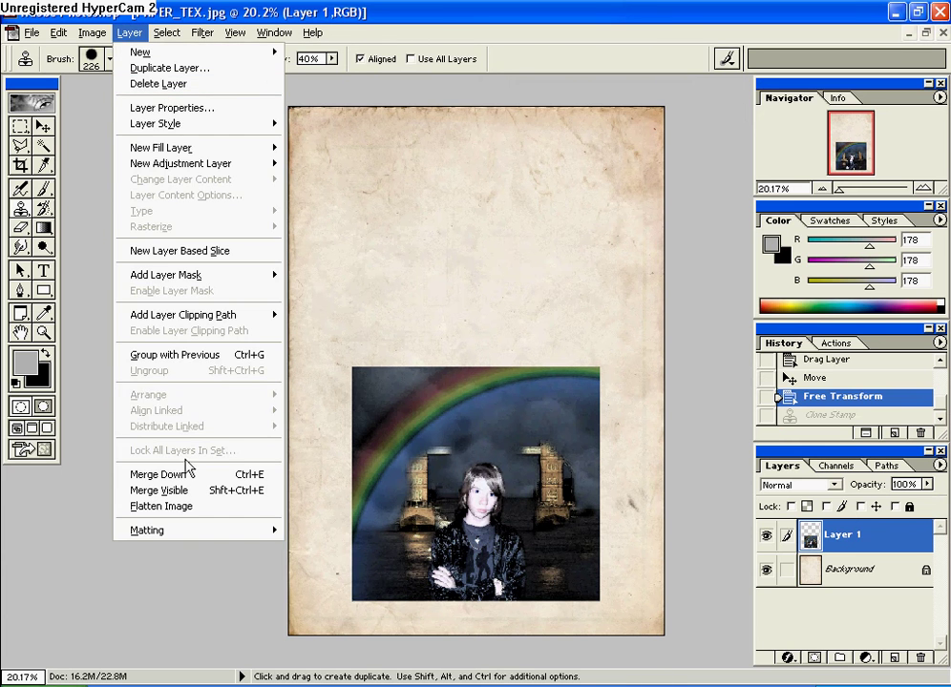
pyautogui.click(208, 520)
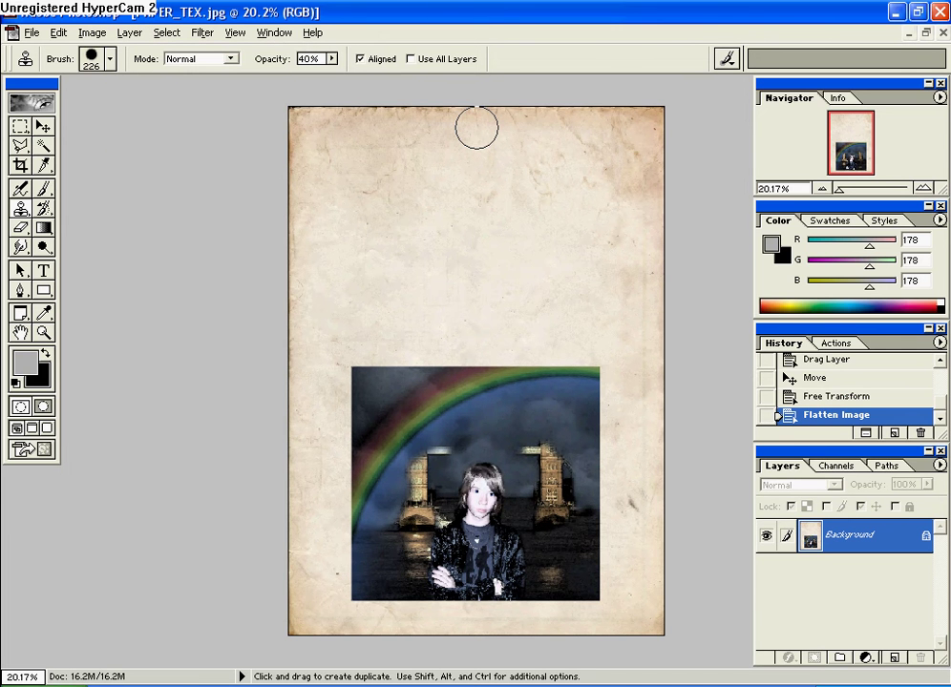
pyautogui.press('alt')
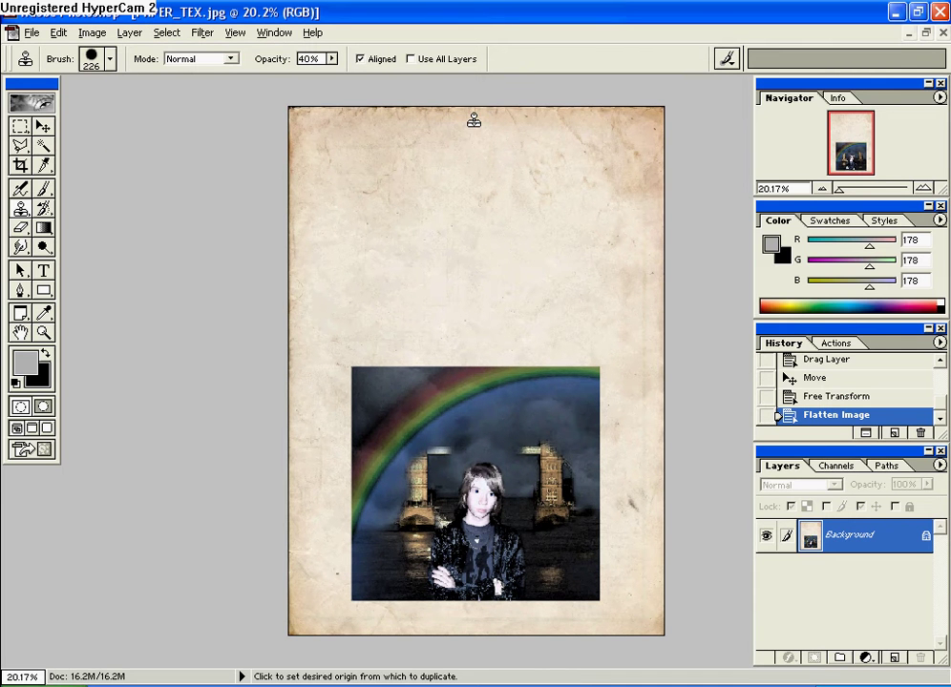
pyautogui.keyDown('alt'); pyautogui.click(473, 121); pyautogui.keyUp('alt')
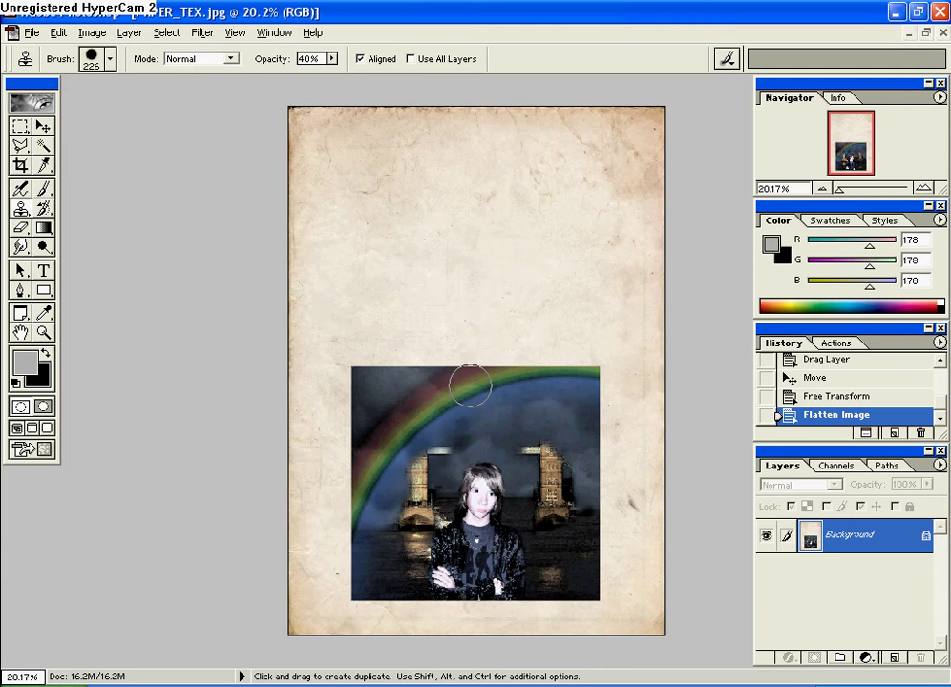
pyautogui.moveTo(471, 382)
pyautogui.mouseDown()
pyautogui.moveTo(454, 416)
pyautogui.moveTo(441, 378)
pyautogui.moveTo(371, 430)
pyautogui.moveTo(357, 394)
pyautogui.moveTo(371, 402)
pyautogui.moveTo(440, 392)
pyautogui.moveTo(495, 408)
pyautogui.moveTo(541, 355)
pyautogui.moveTo(541, 398)
pyautogui.moveTo(584, 390)
pyautogui.moveTo(598, 500)
pyautogui.moveTo(594, 422)
pyautogui.moveTo(583, 609)
pyautogui.moveTo(389, 597)
pyautogui.moveTo(356, 581)
pyautogui.moveTo(364, 463)
pyautogui.moveTo(383, 399)
pyautogui.moveTo(391, 490)
pyautogui.moveTo(438, 423)
pyautogui.moveTo(477, 450)
pyautogui.moveTo(541, 448)
pyautogui.moveTo(533, 493)
pyautogui.moveTo(553, 536)
pyautogui.moveTo(456, 566)
pyautogui.moveTo(505, 578)
pyautogui.moveTo(373, 550)
pyautogui.moveTo(489, 500)
pyautogui.moveTo(504, 509)
pyautogui.moveTo(474, 452)
pyautogui.moveTo(491, 411)
pyautogui.mouseUp()
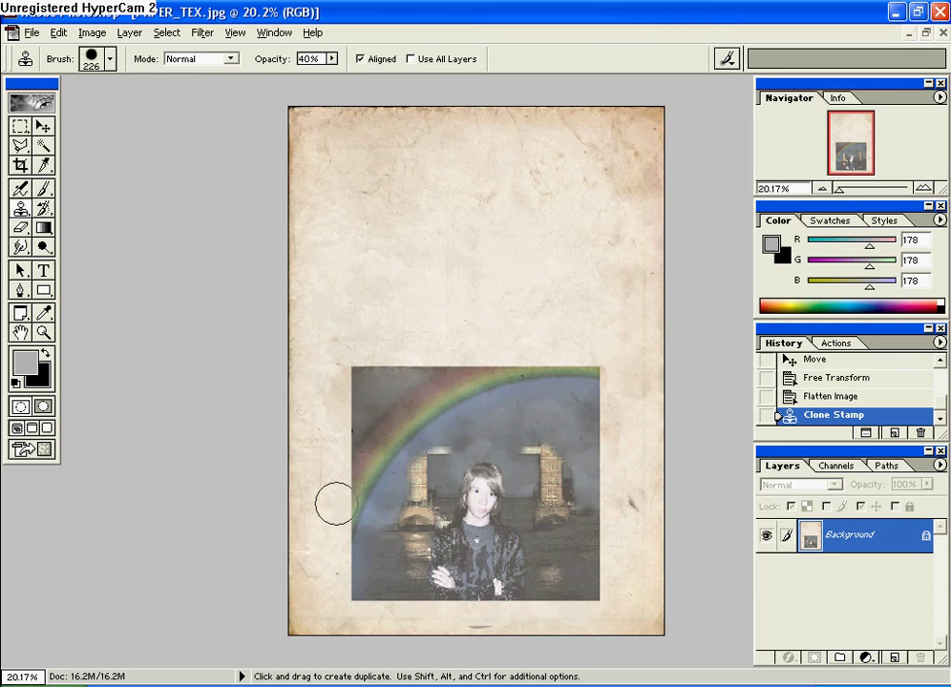
pyautogui.keyDown('alt'); pyautogui.click(334, 251); pyautogui.keyUp('alt')
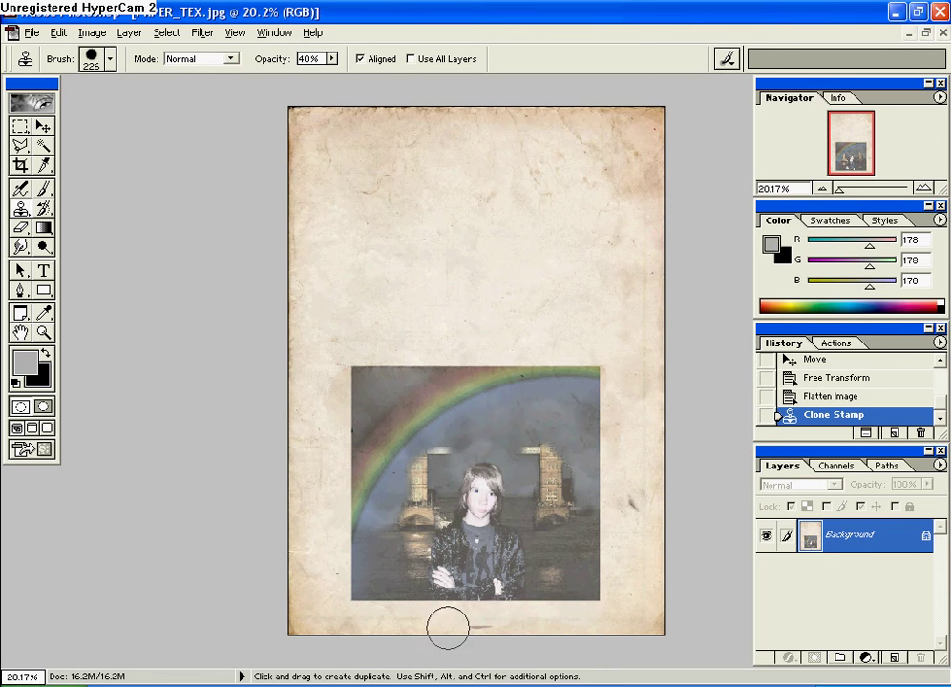
pyautogui.moveTo(361, 491)
pyautogui.mouseDown()
pyautogui.moveTo(349, 489)
pyautogui.moveTo(393, 505)
pyautogui.moveTo(343, 494)
pyautogui.mouseUp()
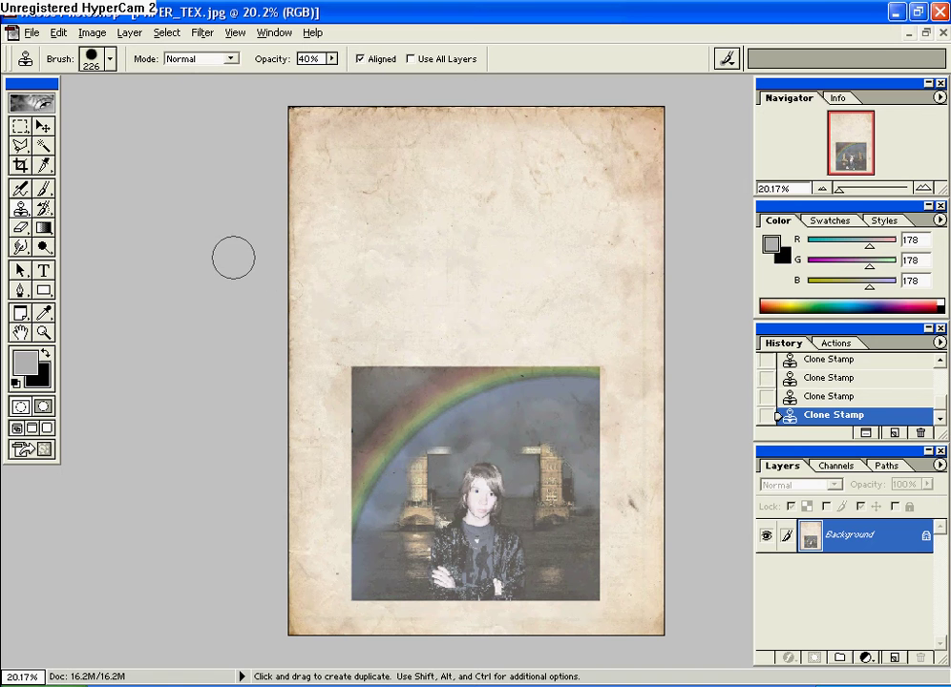
# Set up the Type tool with the Flat Brush font at a size of 200 pt
pyautogui.click(43, 272)
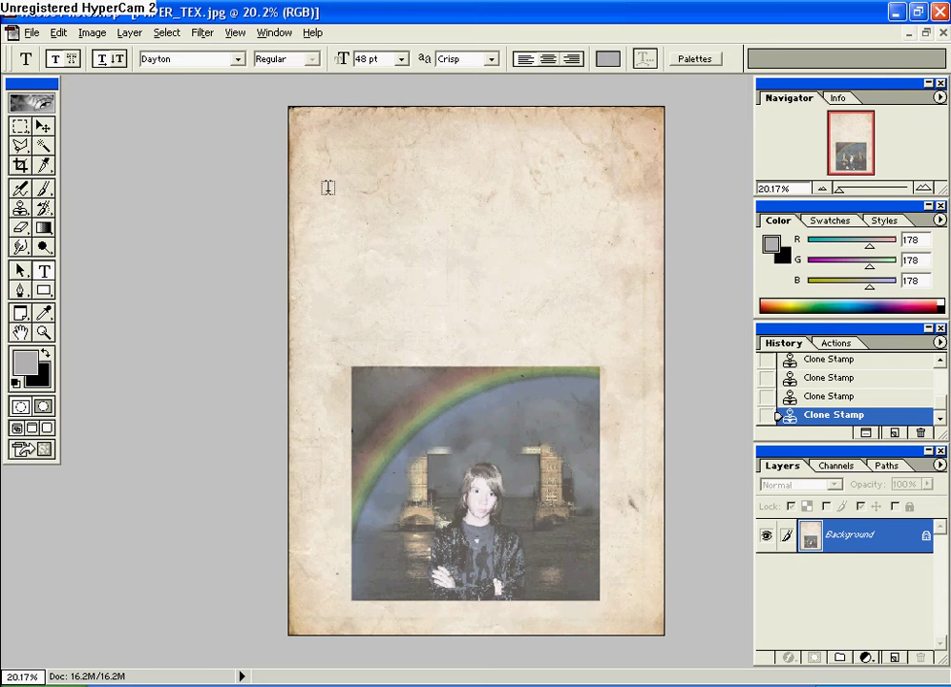
pyautogui.click(238, 60)
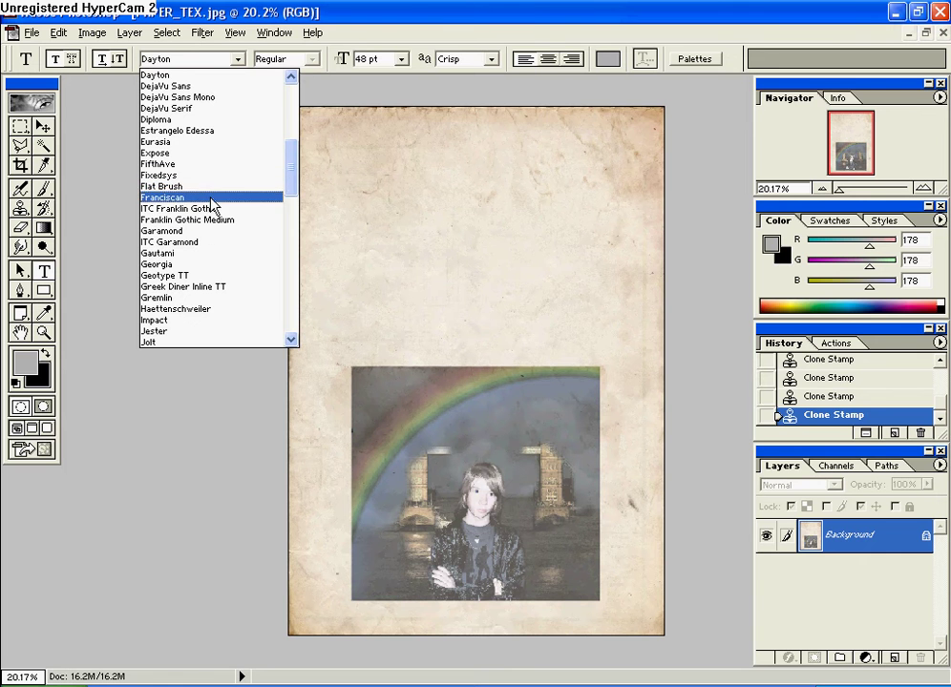
pyautogui.click(191, 186)
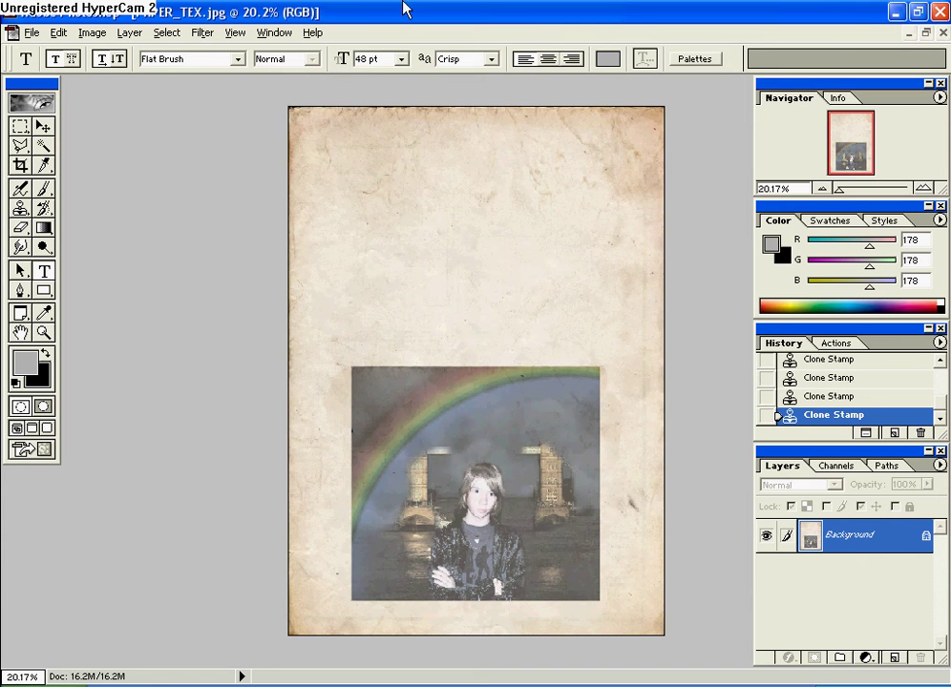
pyautogui.doubleClick(368, 60)
pyautogui.write('200')
# Try white as the text colour, with RGB values 255, 255, 255
pyautogui.click(607, 59)
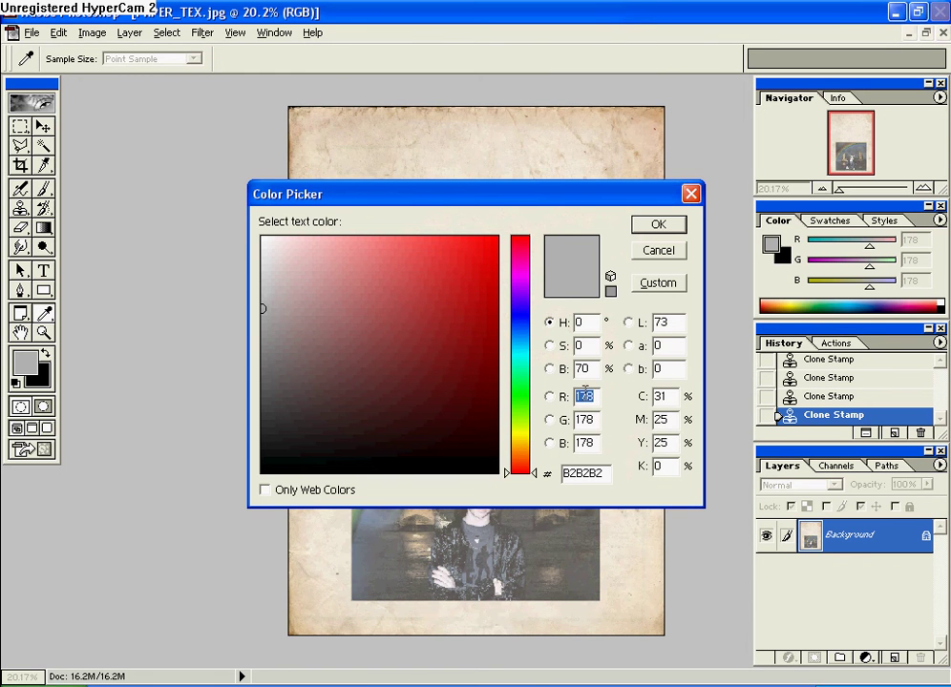
pyautogui.write('0')
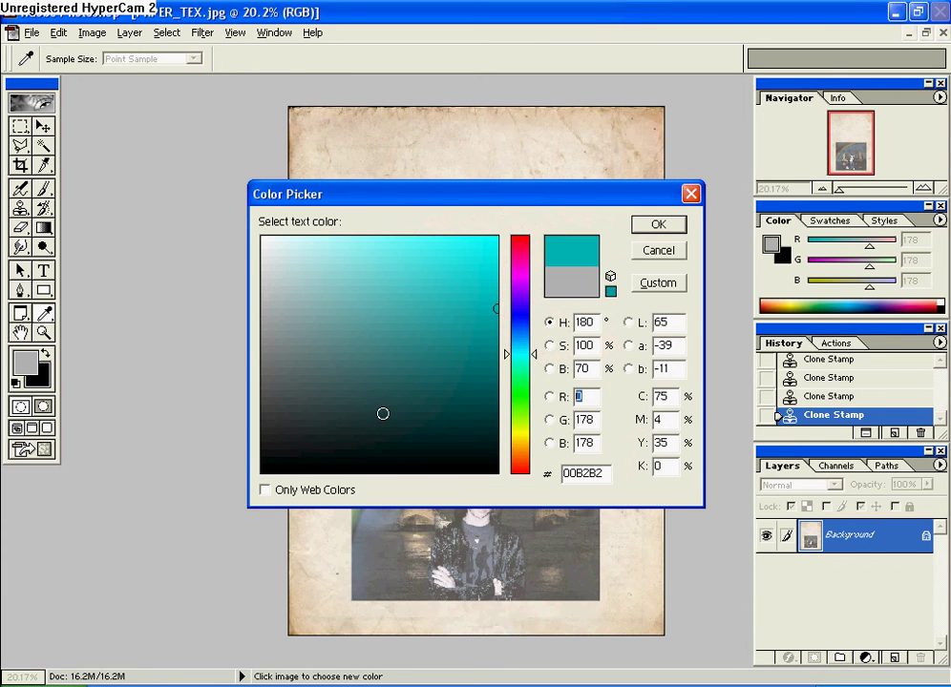
pyautogui.write('2')
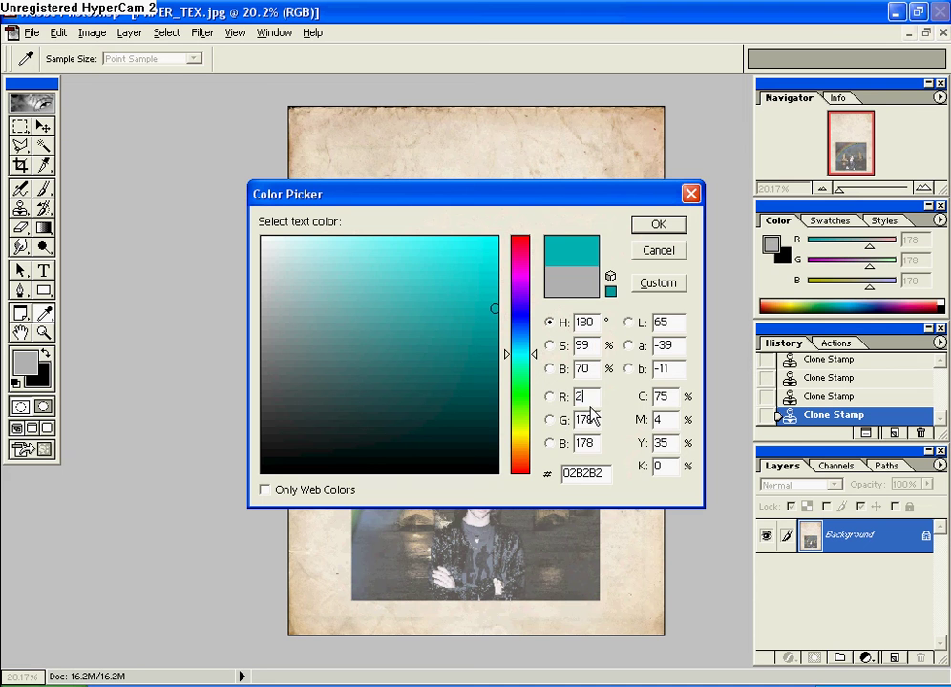
pyautogui.write('55')
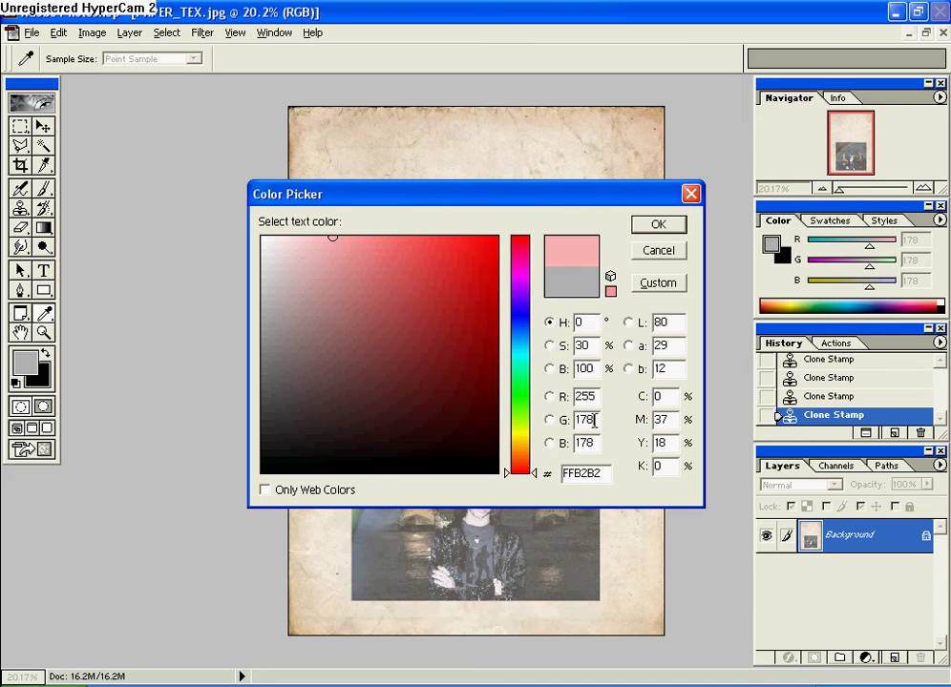
pyautogui.press('Tab')
pyautogui.write('555')
pyautogui.doubleClick(594, 417)
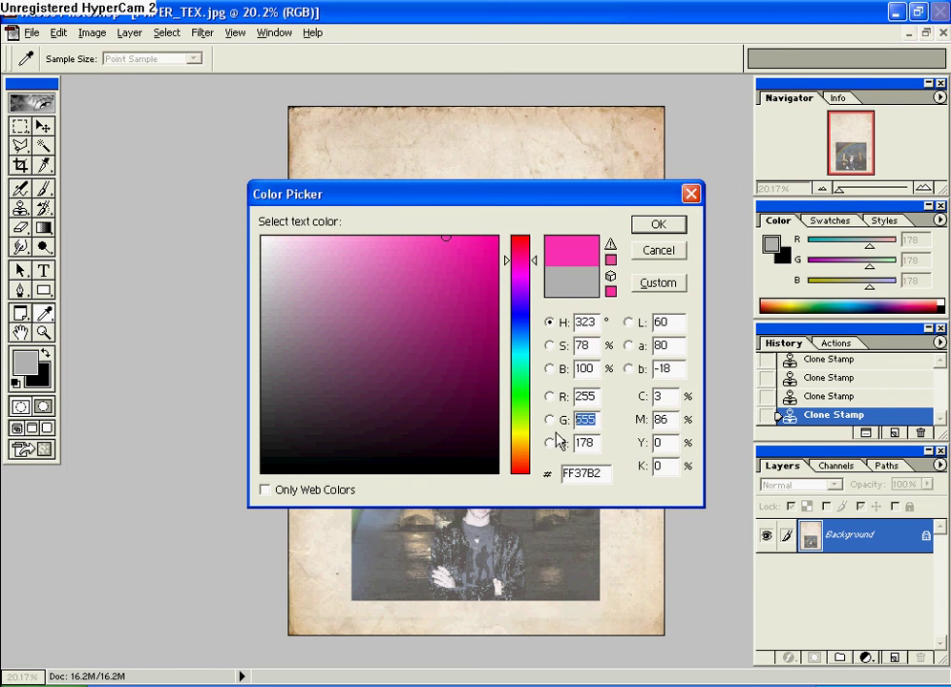
pyautogui.write('25')
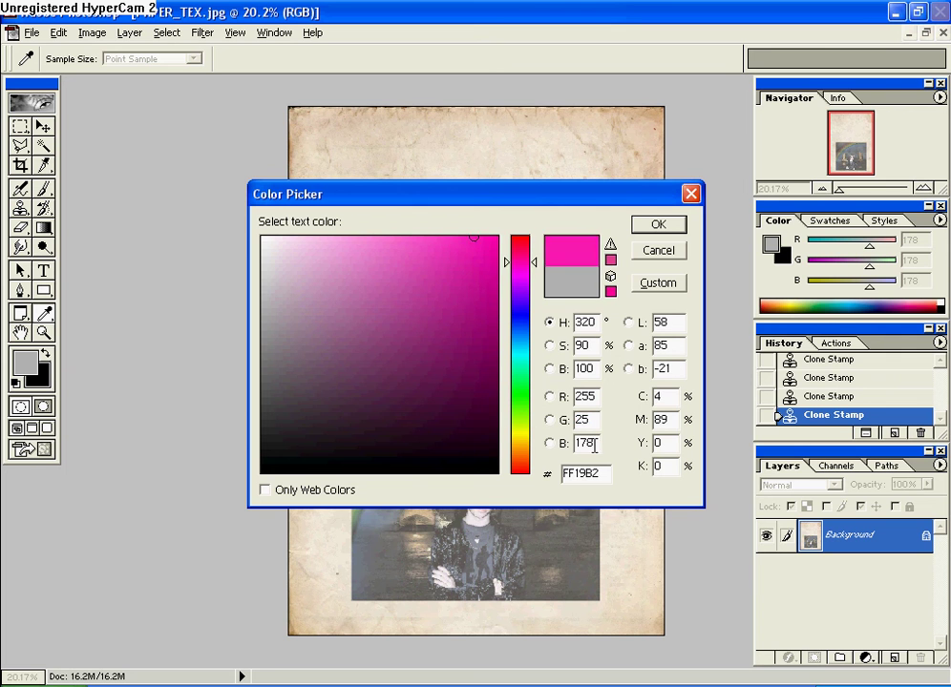
pyautogui.write('5')
pyautogui.press('Tab')
pyautogui.write('22')
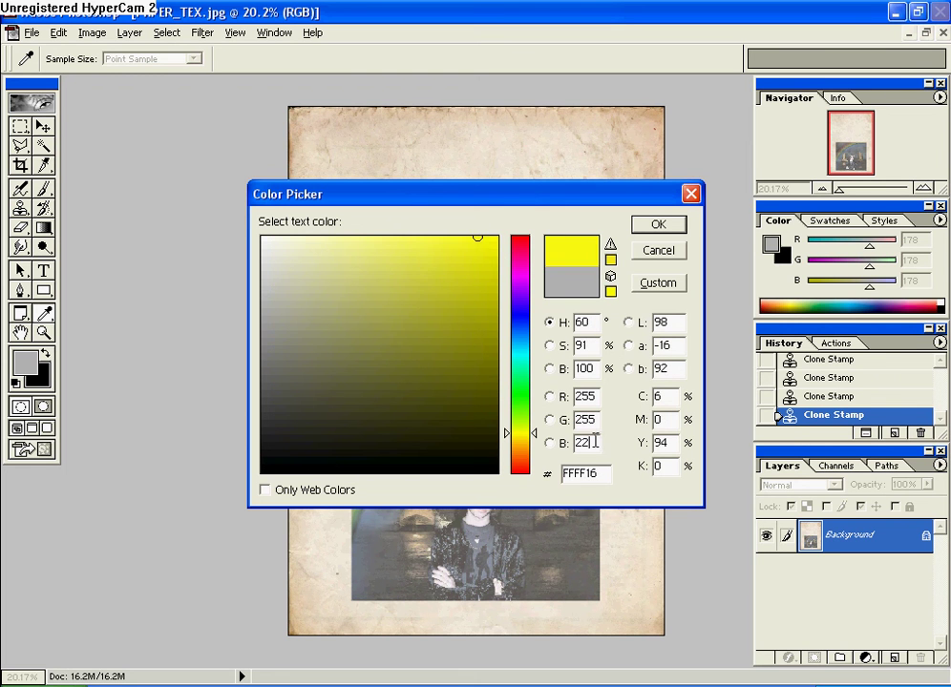
pyautogui.press('BackSpace')
pyautogui.write('55')
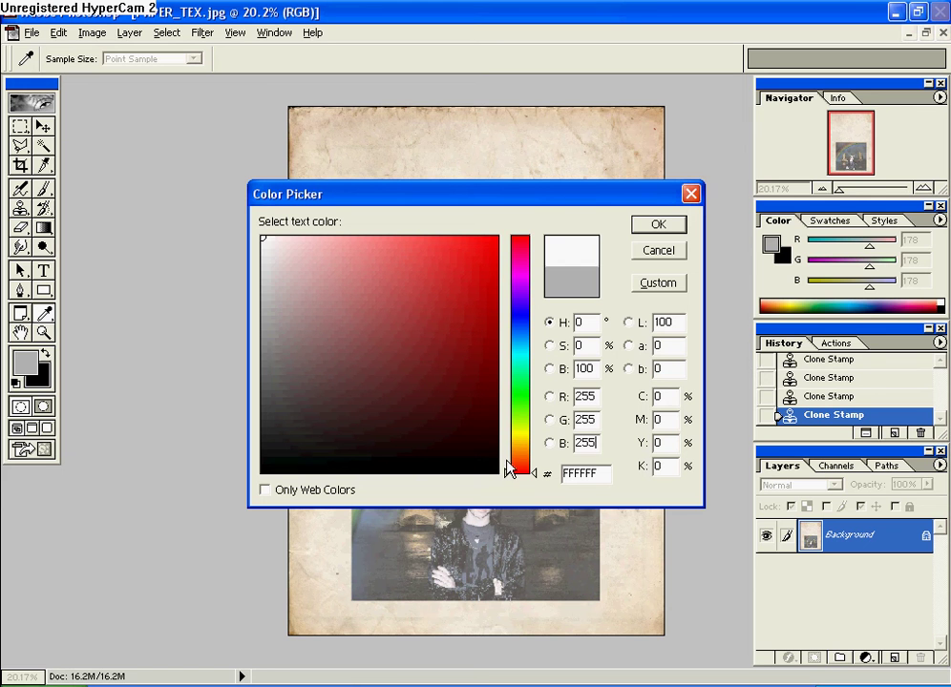
# Set the text colour to black with RGB values 0, 0, 0
pyautogui.doubleClick(596, 399)
pyautogui.write('0')
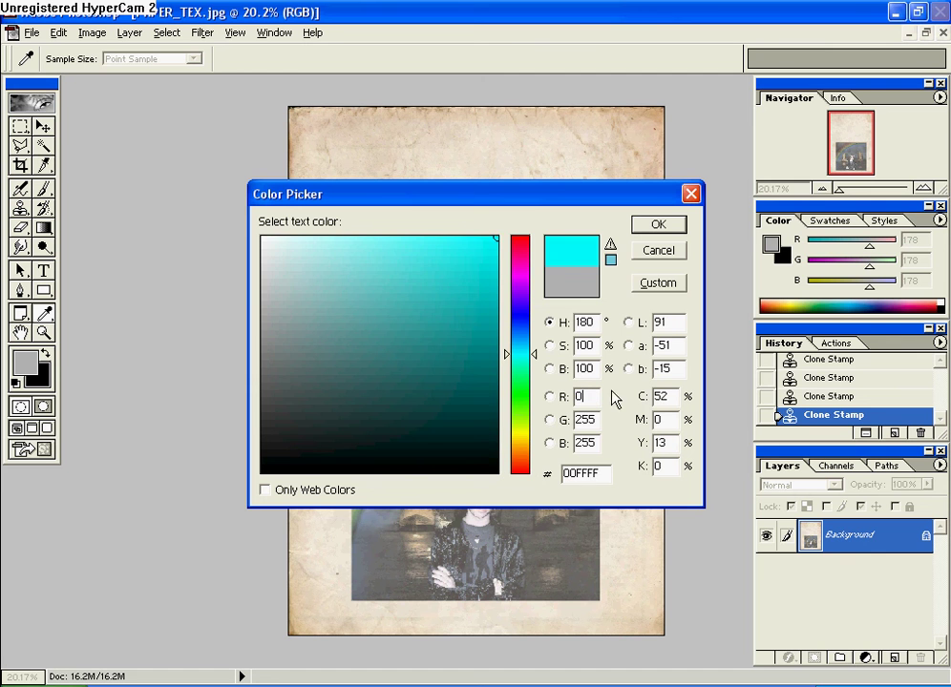
pyautogui.doubleClick(596, 420)
pyautogui.write('0')
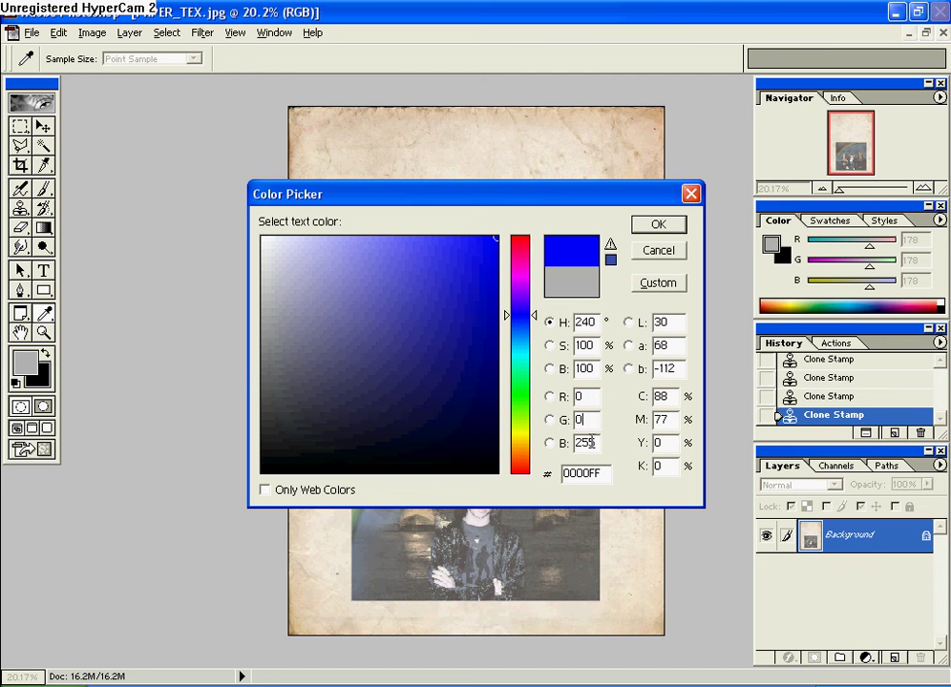
pyautogui.doubleClick(593, 441)
pyautogui.write('0')
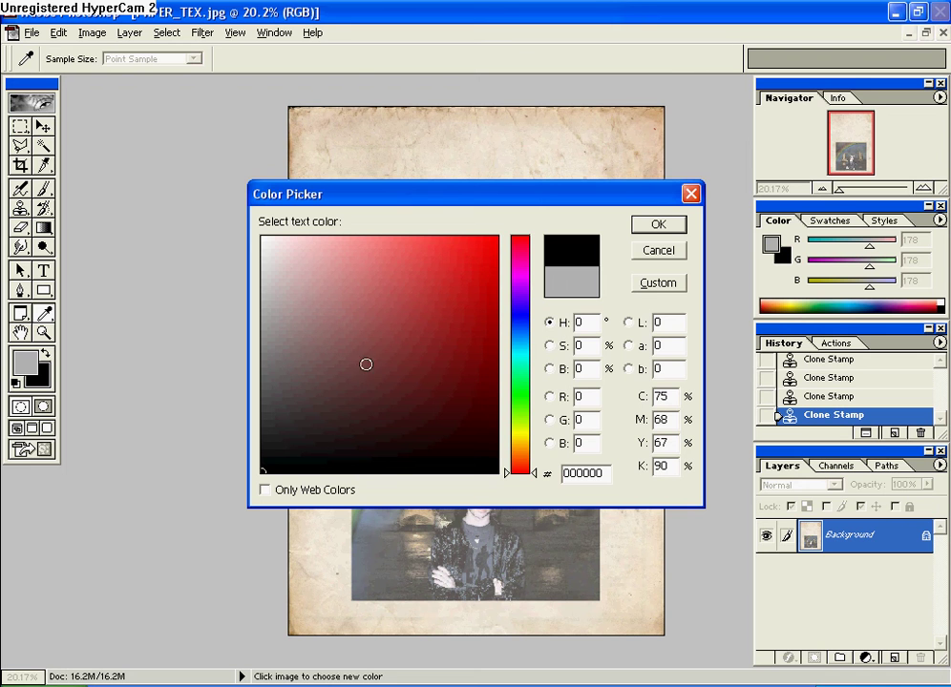
pyautogui.click(660, 227)
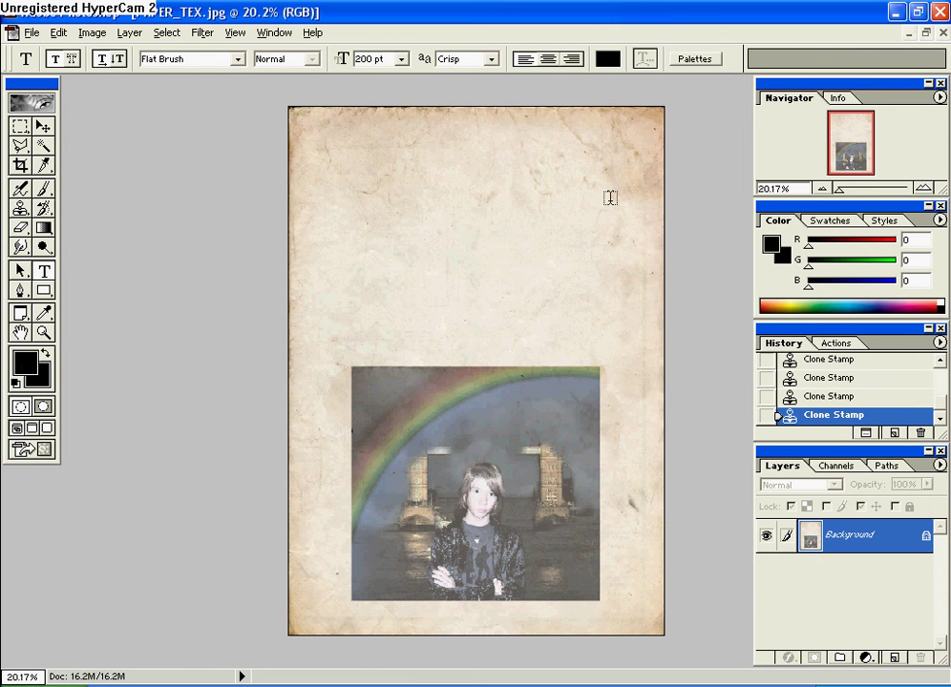
# Start a text line near the paper's upper left with "My Coll", and delete that wording
pyautogui.click(351, 164)
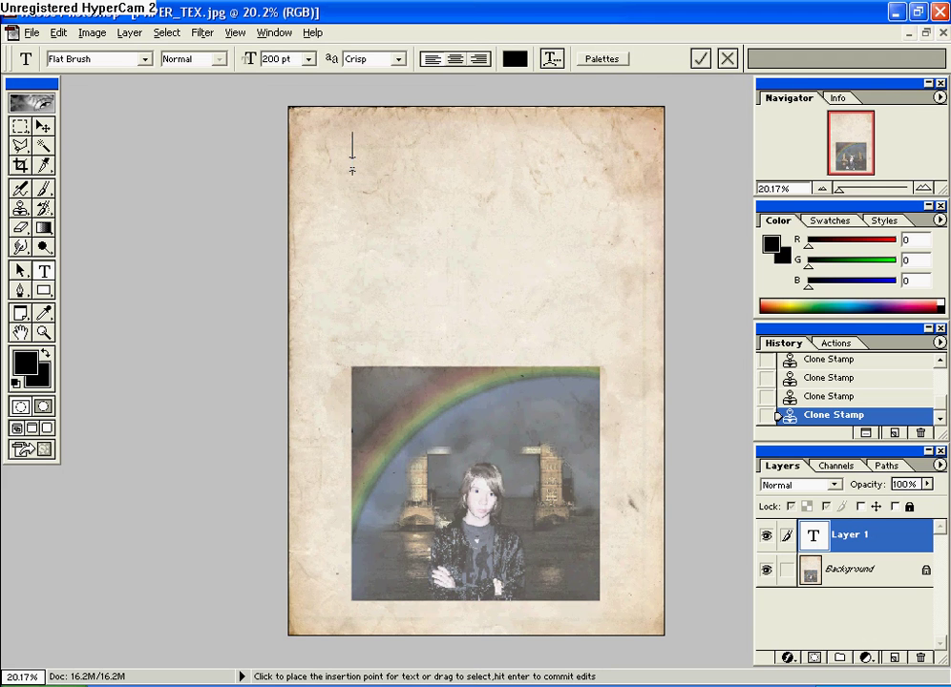
pyautogui.write('My Coll')
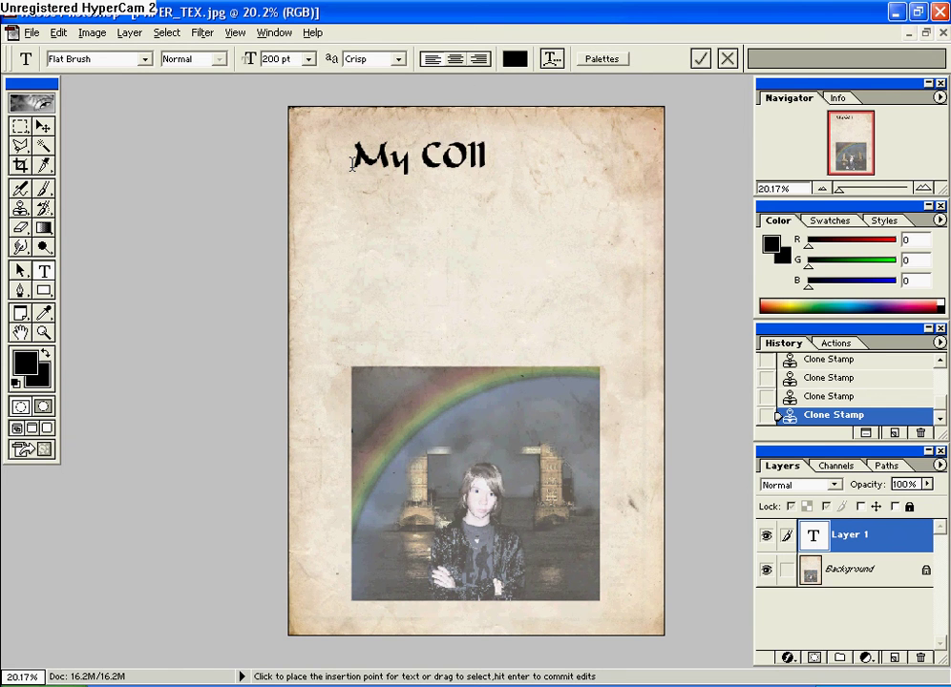
pyautogui.press('BackSpace')
pyautogui.press('BackSpace')
pyautogui.press('BackSpace')
pyautogui.press('BackSpace')
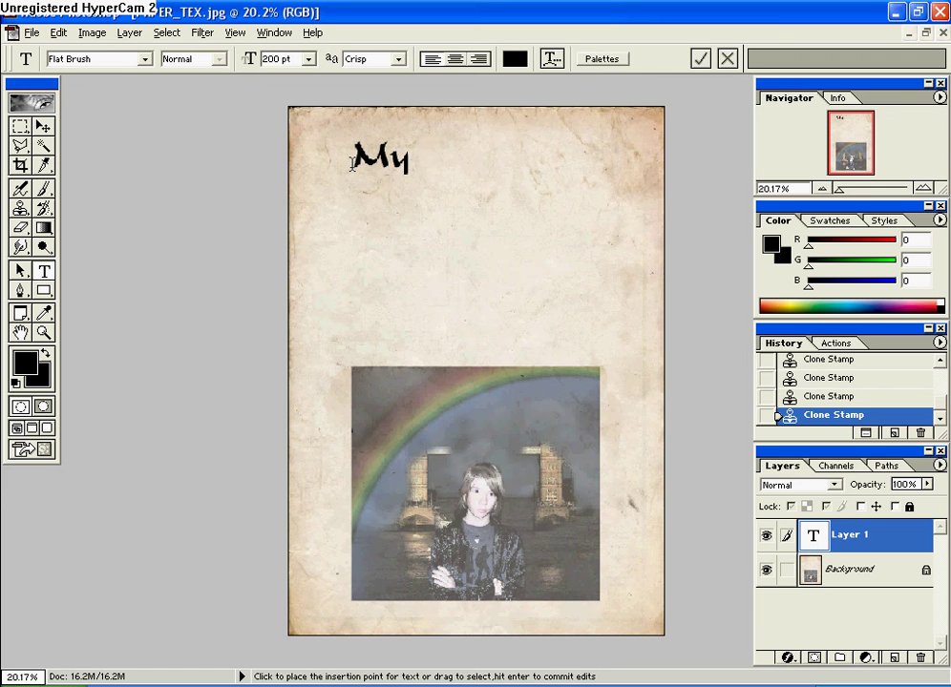
pyautogui.press('BackSpace')
pyautogui.press('BackSpace')
pyautogui.press('BackSpace')
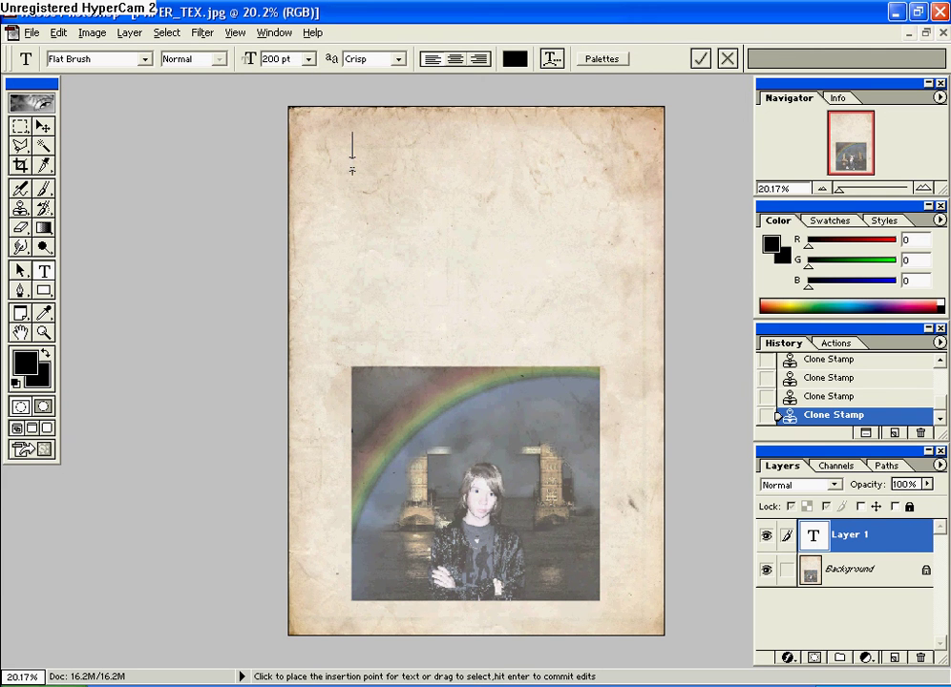
# Enter the person's first name on the first line and "Graphics Master" on the line below
pyautogui.write('Mason ')
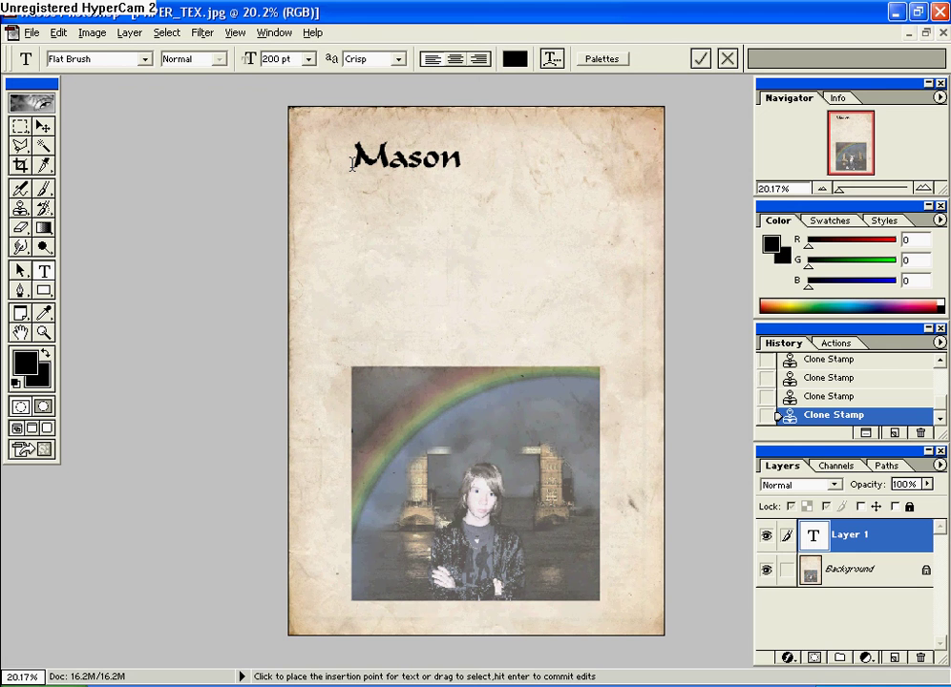
pyautogui.write('Graphics Mast')
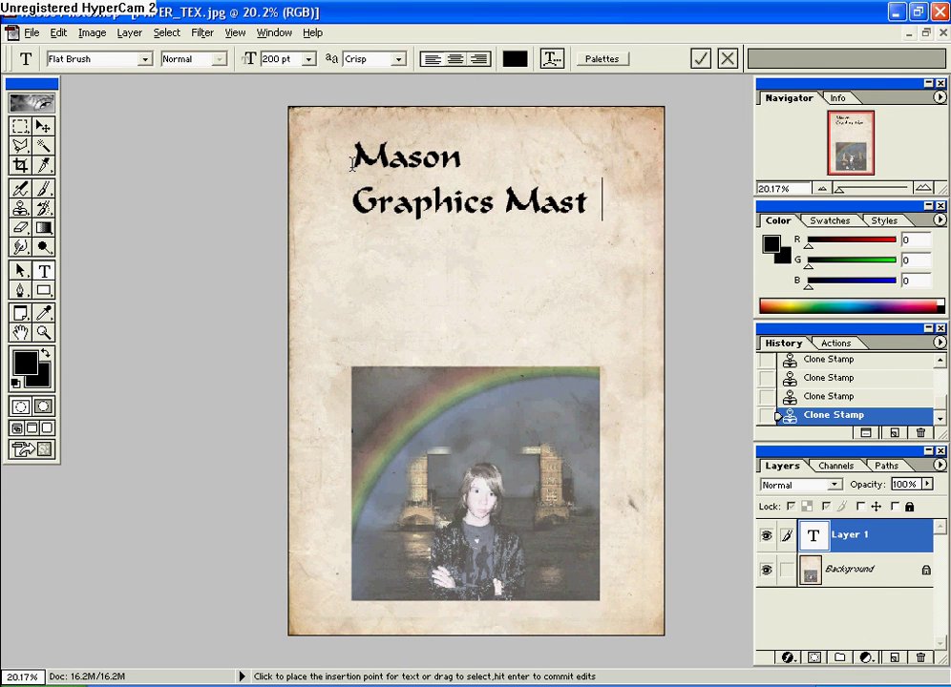
pyautogui.press('BackSpace')
pyautogui.write('er')
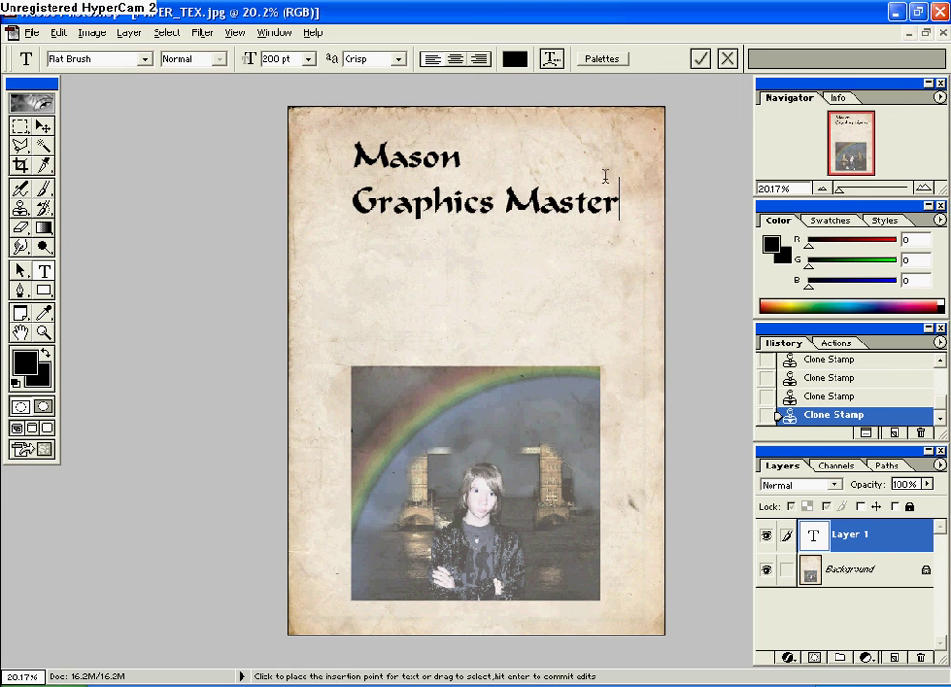
# Select both lines of the title text and centre-align them
pyautogui.hotkey('ctrl', 'a')
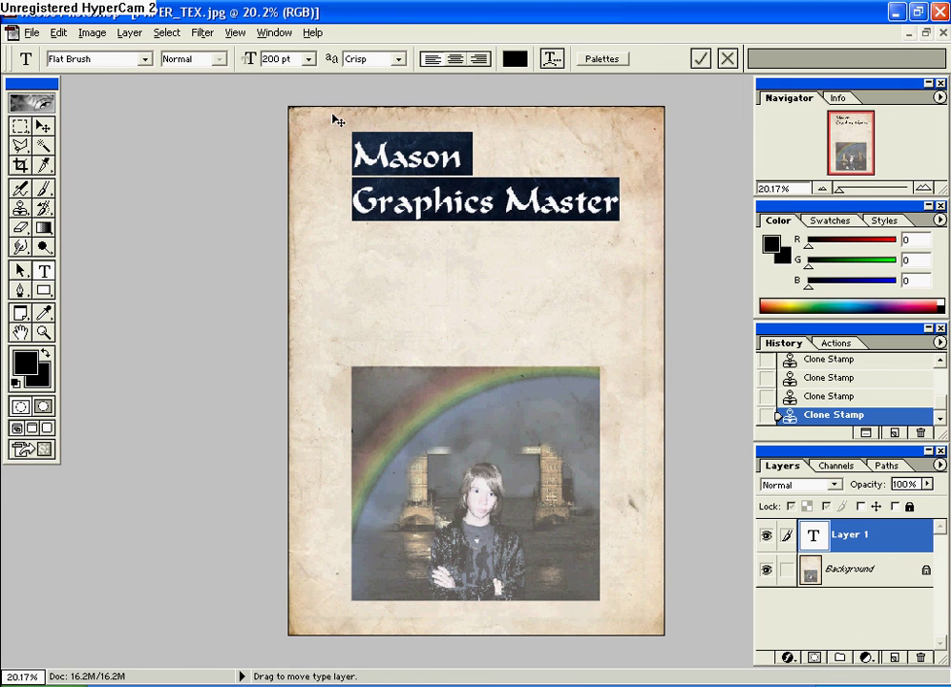
pyautogui.click(455, 59)
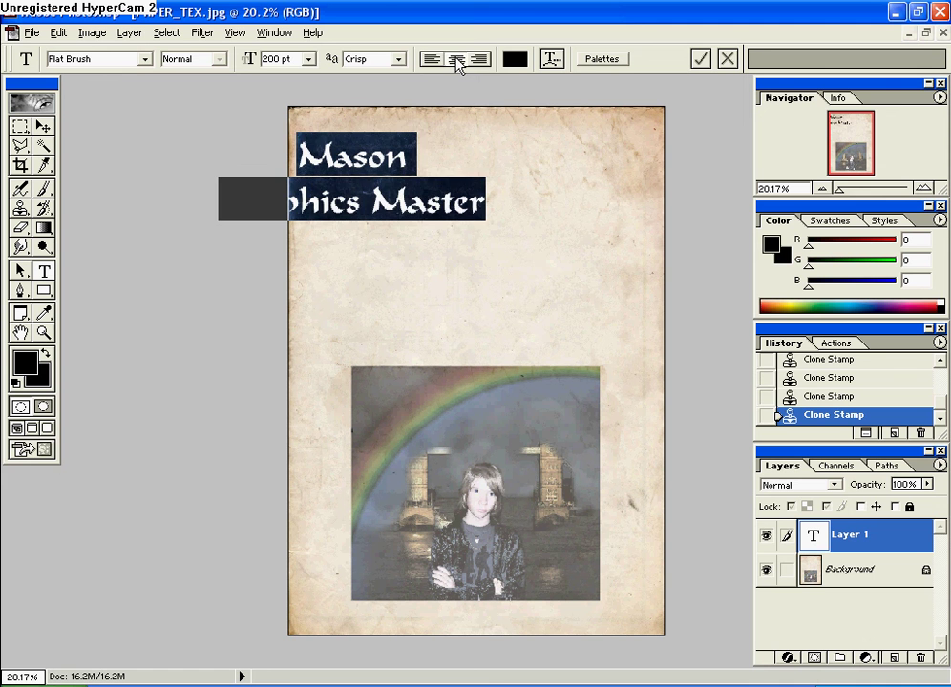
pyautogui.click(480, 59)
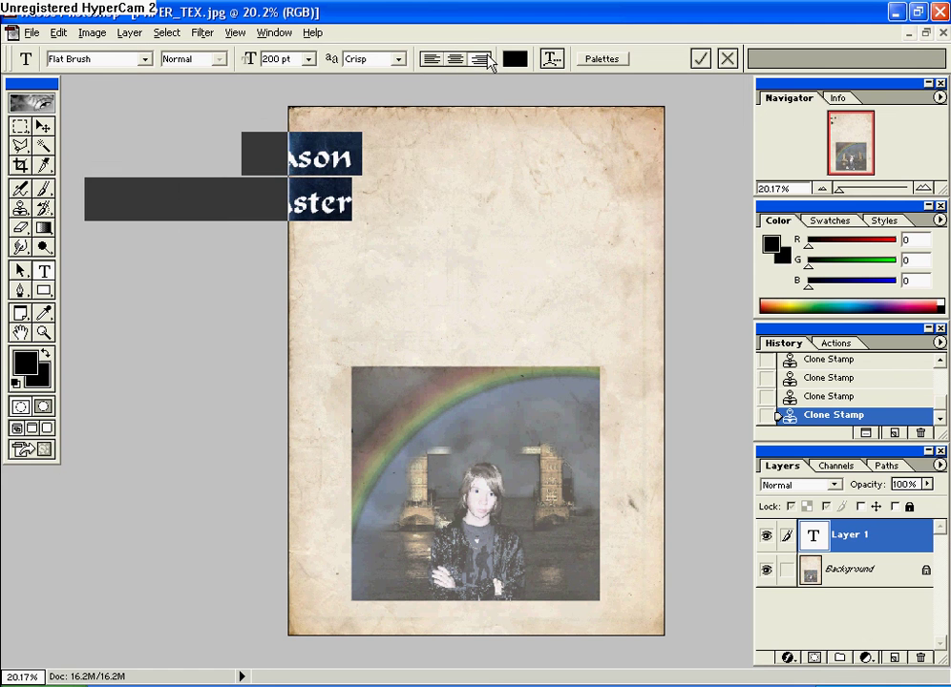
pyautogui.click(431, 60)
pyautogui.click(456, 60)
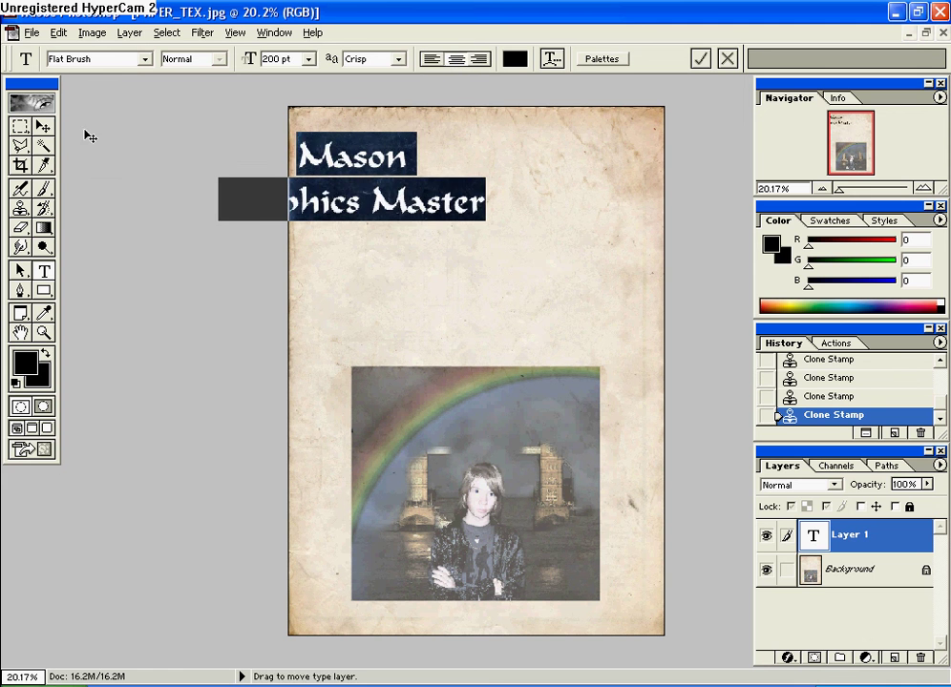
# Move the title text so that it sits centred near the top of the paper, above the photo
pyautogui.click(43, 126)
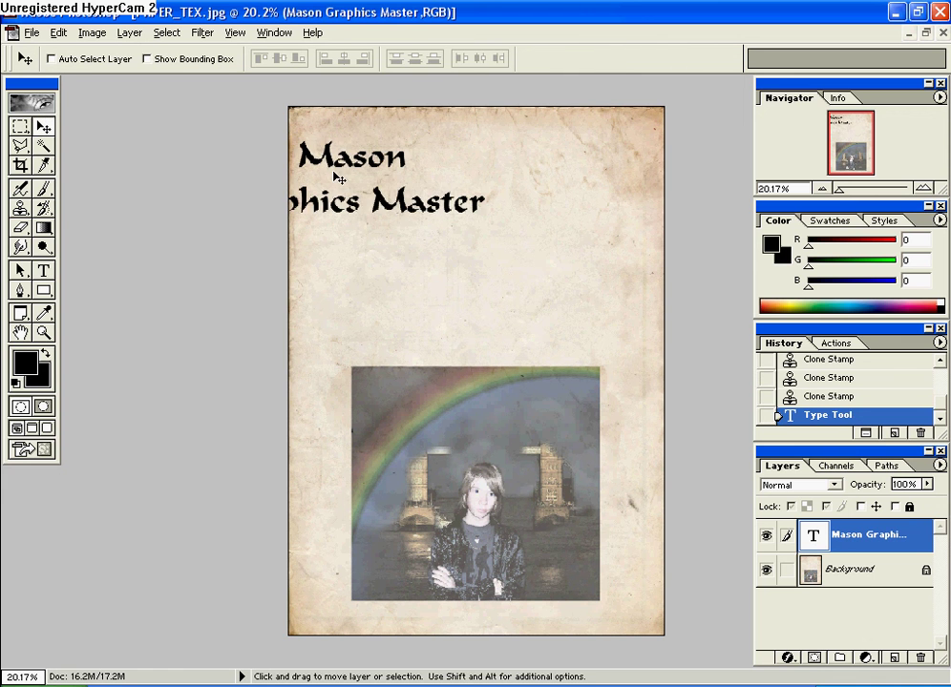
pyautogui.moveTo(260, 134); pyautogui.dragTo(374, 126)
pyautogui.moveTo(459, 153); pyautogui.dragTo(464, 156)
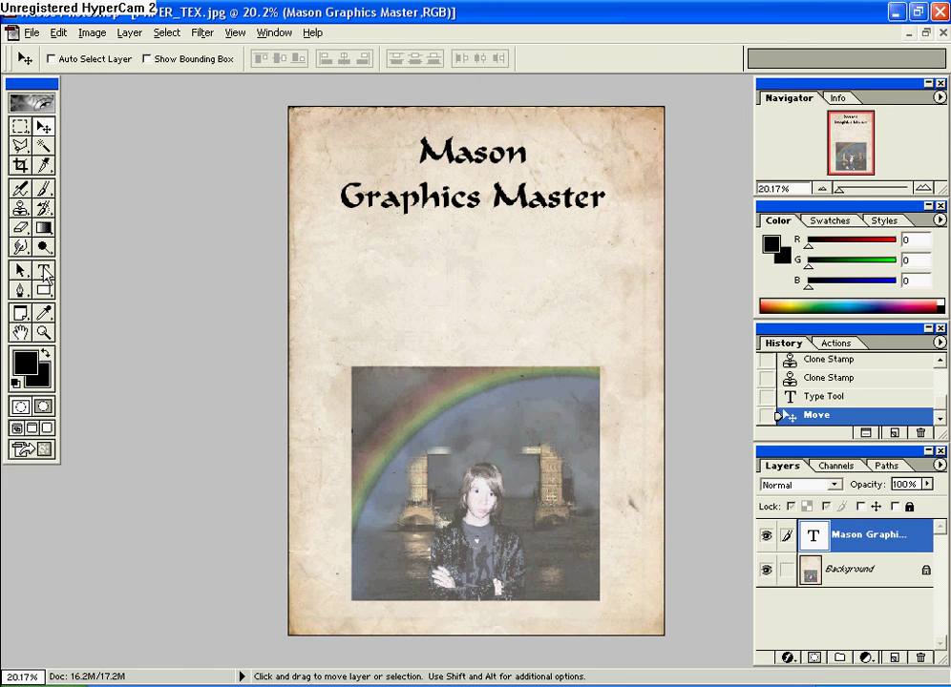
# Try a capital C in place of the "c" in "Graphics", and restore the lowercase letter
pyautogui.click(43, 272)
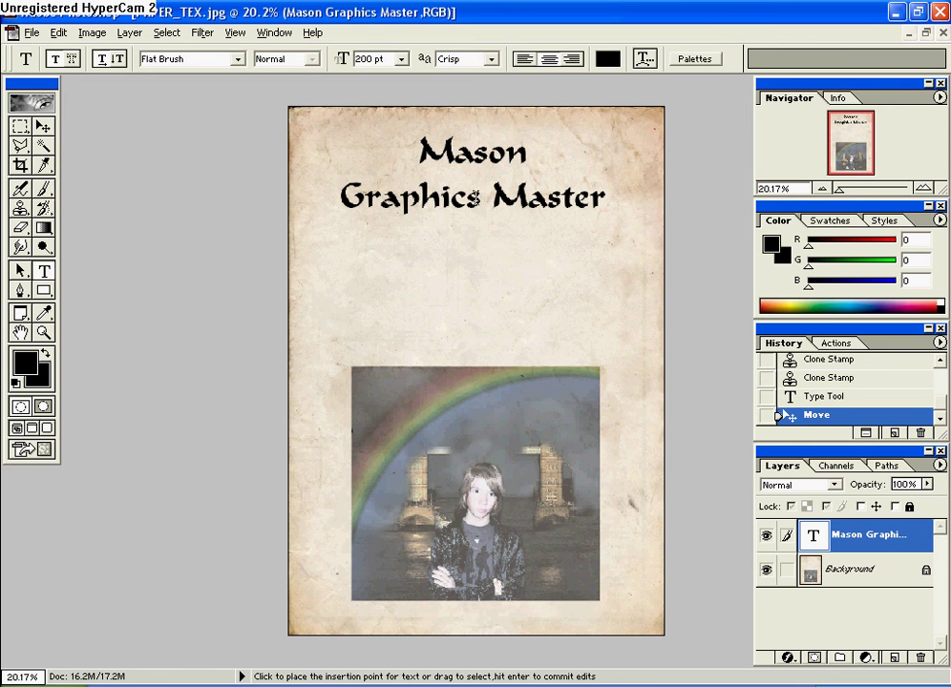
pyautogui.click(473, 197)
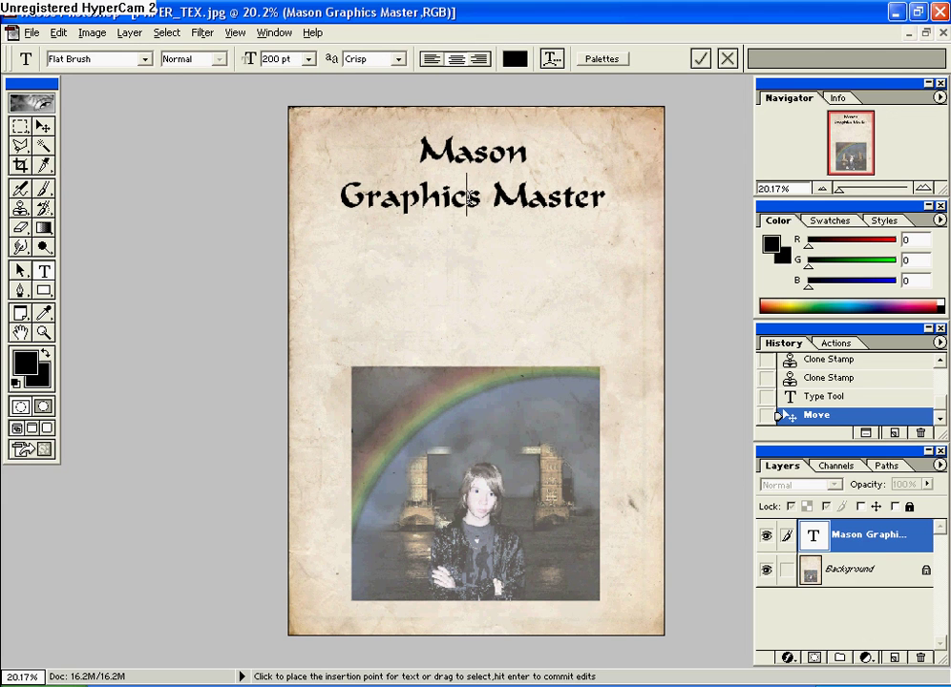
pyautogui.press('BackSpace')
pyautogui.write('C')
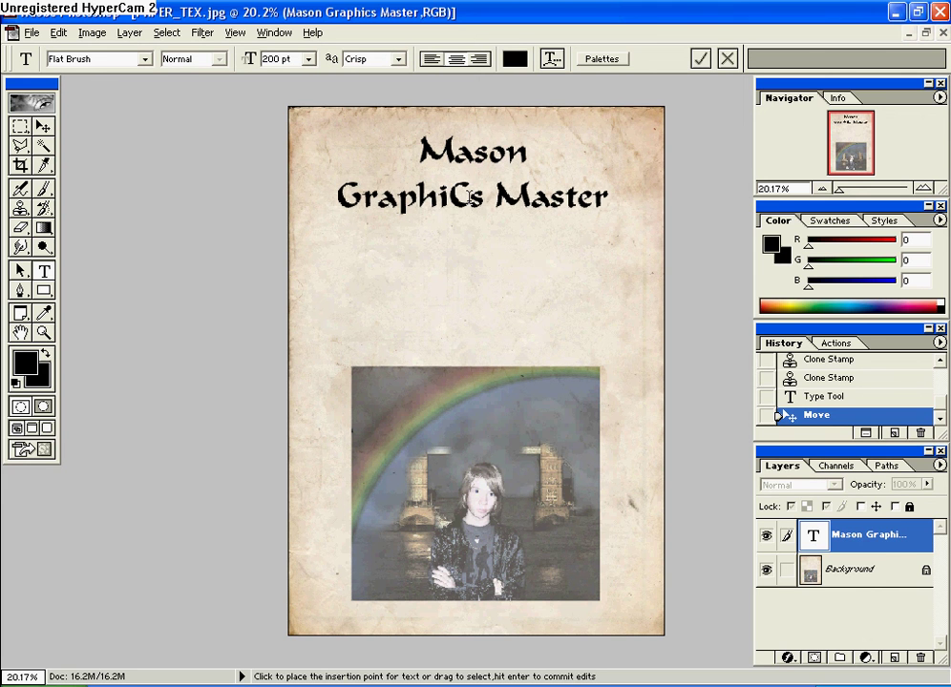
pyautogui.press('BackSpace')
pyautogui.write('c')
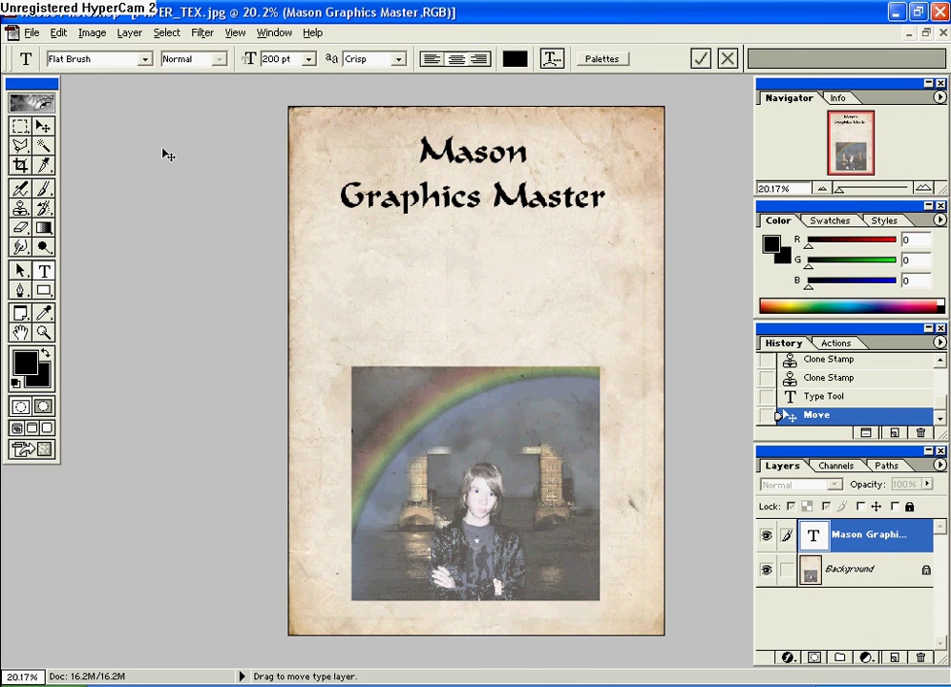
# Nudge the title text slightly to the right to centre it over the photo, and flatten the image
pyautogui.click(43, 126)
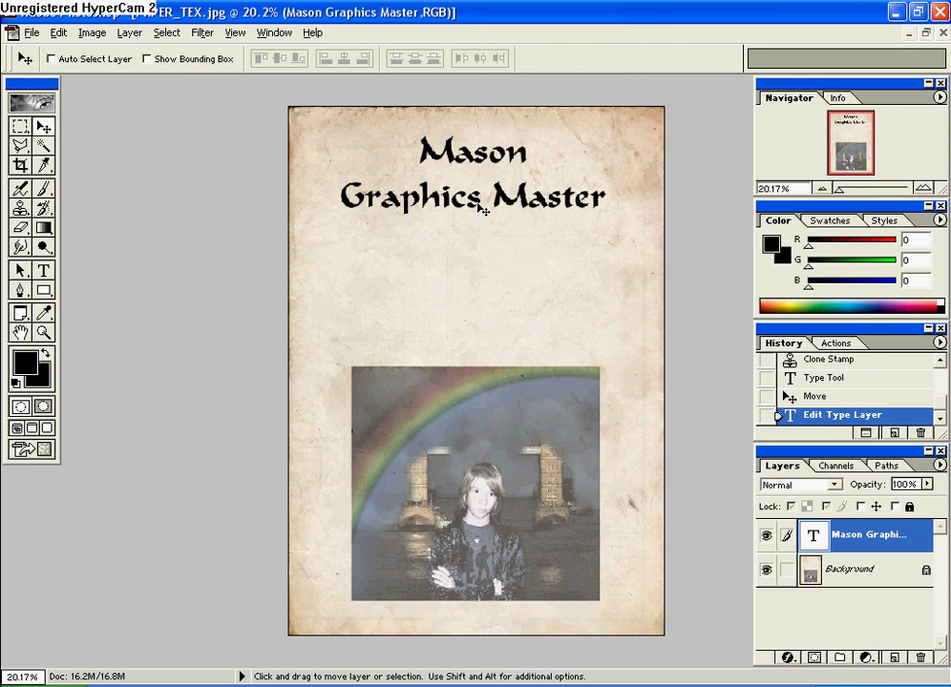
pyautogui.moveTo(484, 206)
pyautogui.mouseDown()
pyautogui.moveTo(469, 215)
pyautogui.moveTo(482, 205)
pyautogui.mouseUp()
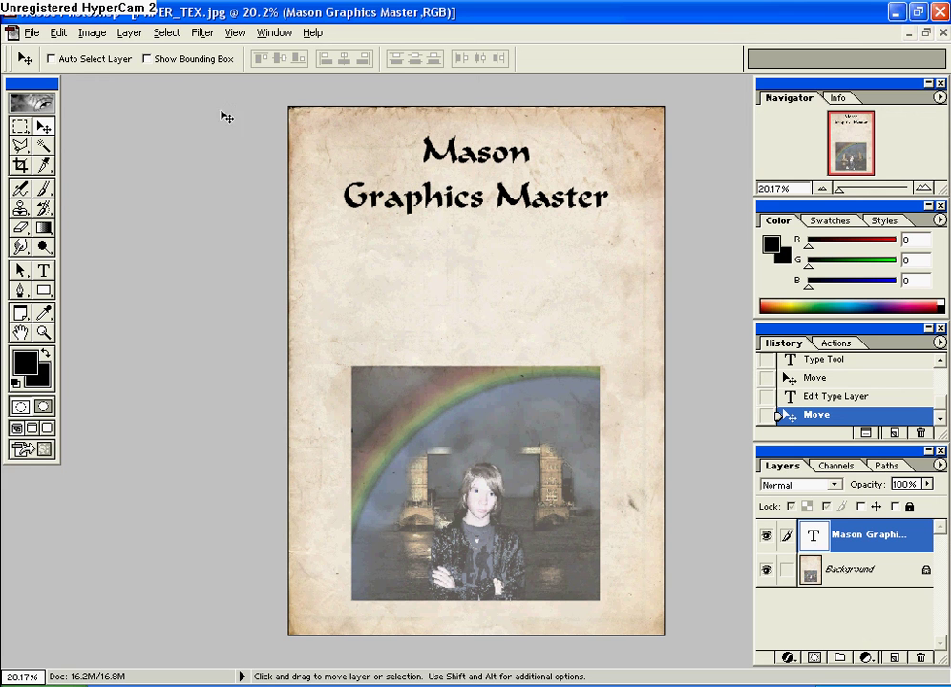
pyautogui.click(129, 35)
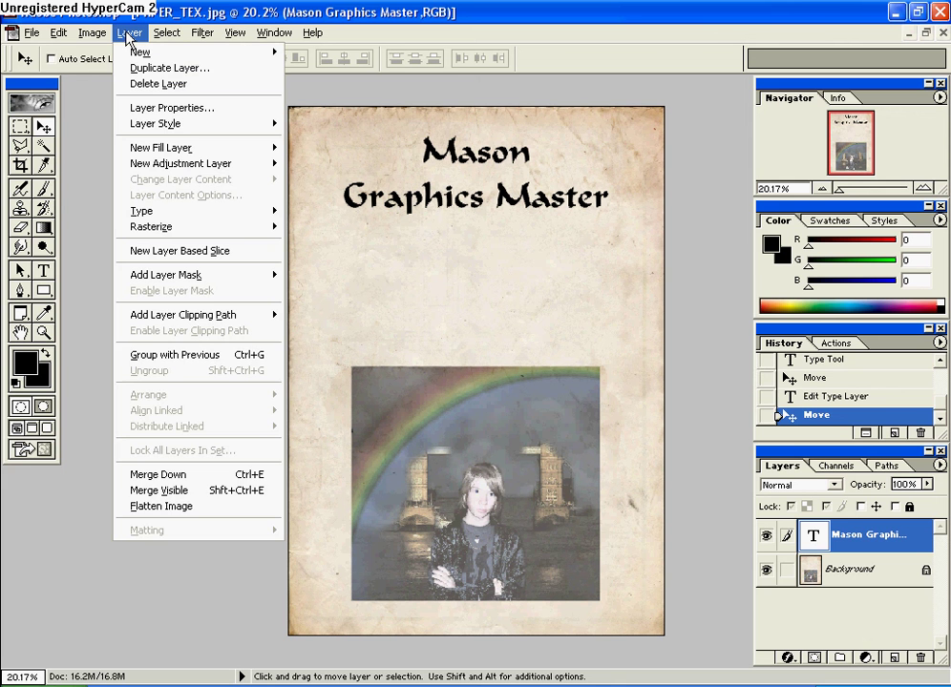
pyautogui.click(190, 512)
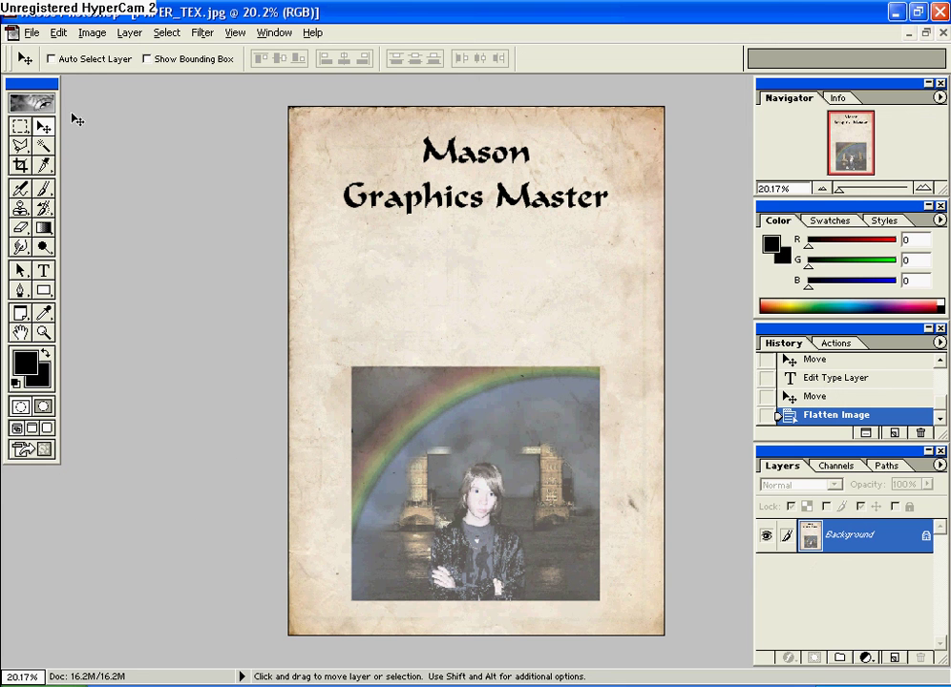
# Clone the plain paper texture from just above the photo over the whole title text at 40% opacity
pyautogui.press('e')
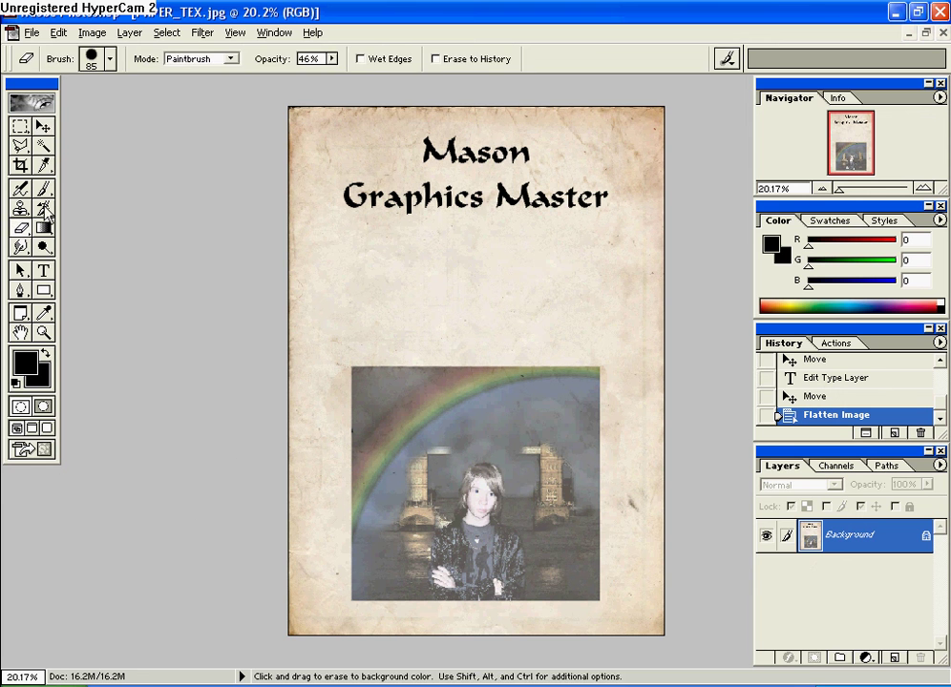
pyautogui.click(20, 207)
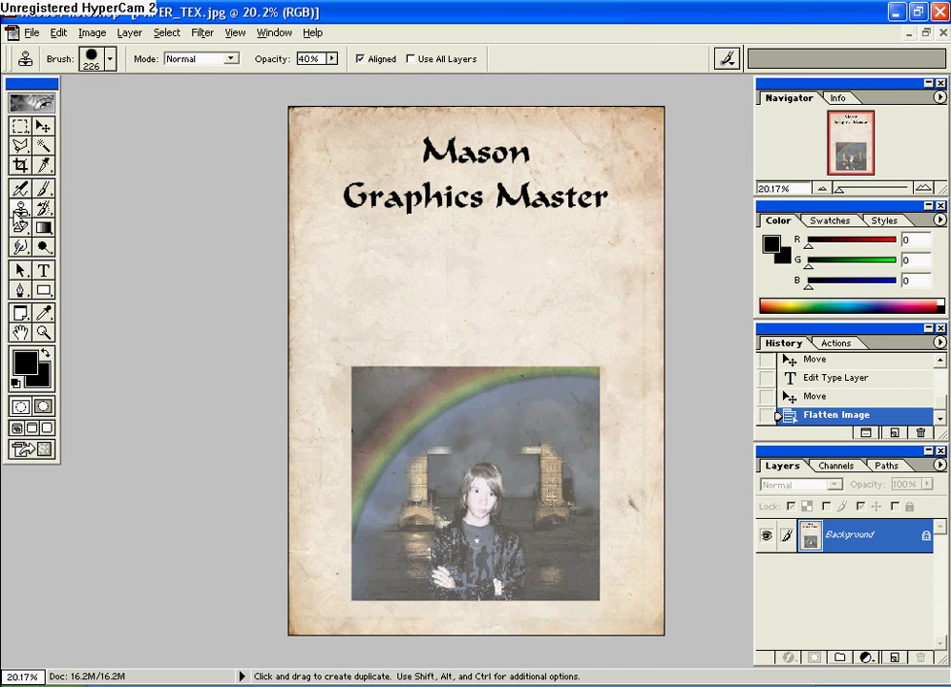
pyautogui.keyDown('alt'); pyautogui.click(472, 325); pyautogui.keyUp('alt')
pyautogui.moveTo(477, 197)
pyautogui.mouseDown()
pyautogui.moveTo(345, 197)
pyautogui.moveTo(596, 200)
pyautogui.moveTo(423, 150)
pyautogui.moveTo(517, 148)
pyautogui.moveTo(490, 175)
pyautogui.mouseUp()
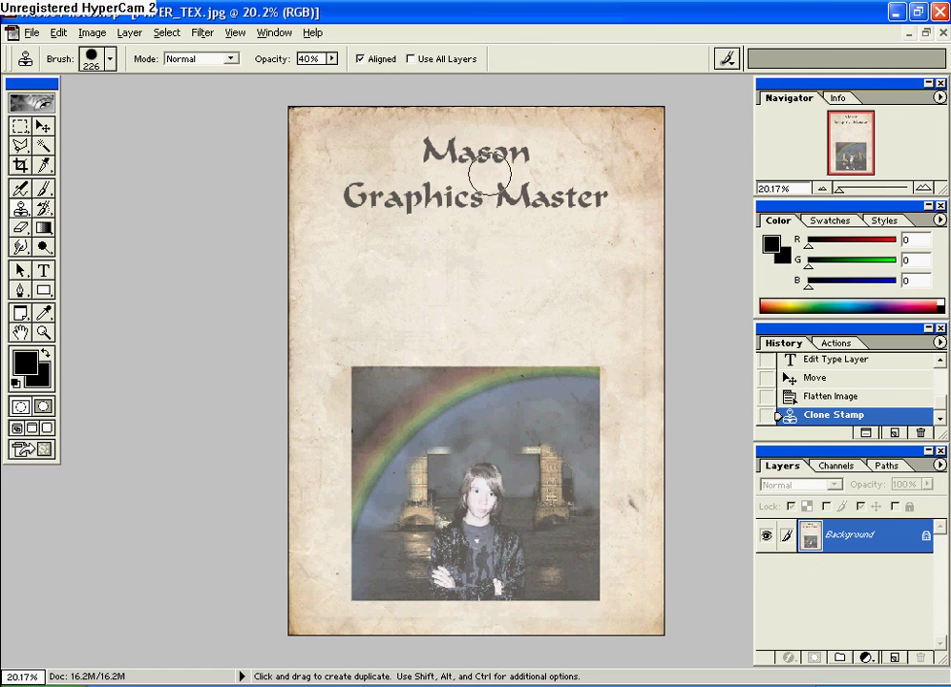